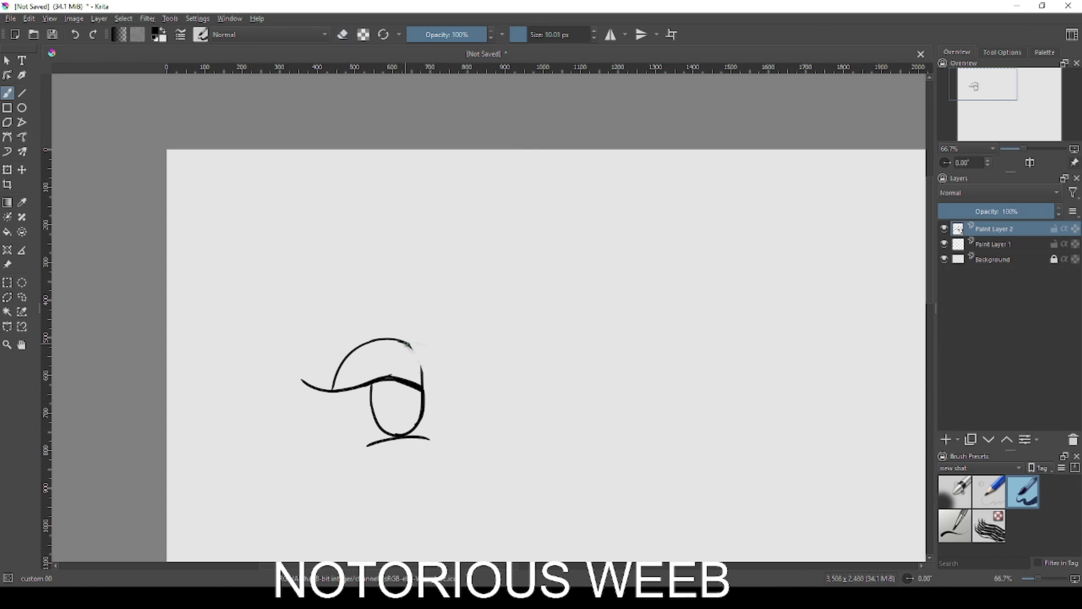
# Step: Complete the arc above the first eye's lid, and rotate the whole eye slightly counterclockwise
pyautogui.moveTo(400, 341); pyautogui.dragTo(420, 388)
pyautogui.click(24, 297)
pyautogui.moveTo(281, 366)
pyautogui.mouseDown()
pyautogui.moveTo(464, 458)
pyautogui.moveTo(281, 360)
pyautogui.mouseUp()
pyautogui.click(8, 169)
pyautogui.moveTo(249, 426); pyautogui.dragTo(260, 449)
pyautogui.click(23, 285)
pyautogui.rightClick(396, 265)
pyautogui.click(432, 297)
pyautogui.press('b')
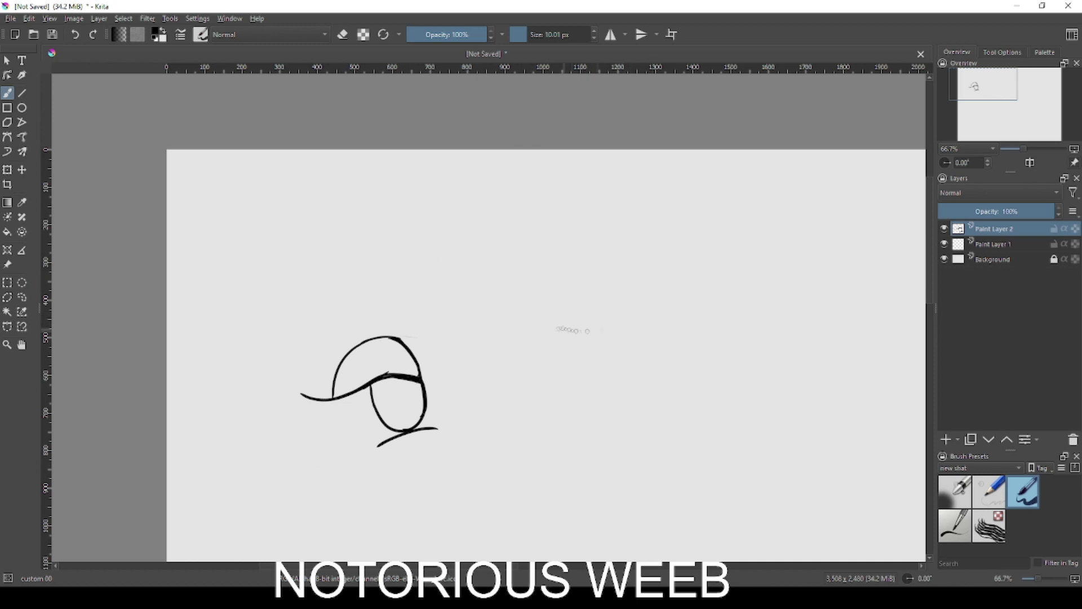
# Step: Touch up the peak of the first eye's crease arc and fill its iris solid black
pyautogui.hotkey('ctrl', 'z')
pyautogui.moveTo(397, 337)
pyautogui.mouseDown()
pyautogui.moveTo(418, 400)
pyautogui.moveTo(411, 353)
pyautogui.mouseUp()
pyautogui.hotkey('ctrl', 'z')
pyautogui.press('f')
pyautogui.click(408, 401)
pyautogui.press('b')
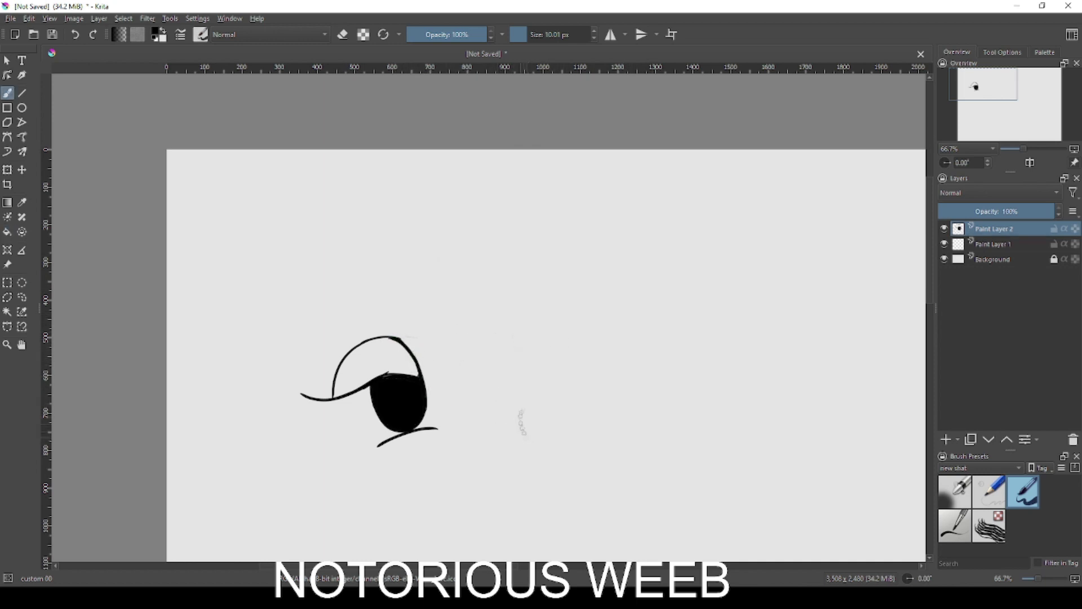
# Step: Sketch a second eye to the right, starting with its lower lid line and the two sides of the iris
pyautogui.moveTo(553, 404)
pyautogui.mouseDown()
pyautogui.moveTo(630, 389)
pyautogui.moveTo(554, 333)
pyautogui.moveTo(625, 359)
pyautogui.moveTo(622, 344)
pyautogui.mouseUp()
pyautogui.hotkey('ctrl', 'z')
pyautogui.click(22, 249)
pyautogui.press('b')
pyautogui.hotkey('ctrl', 'z')
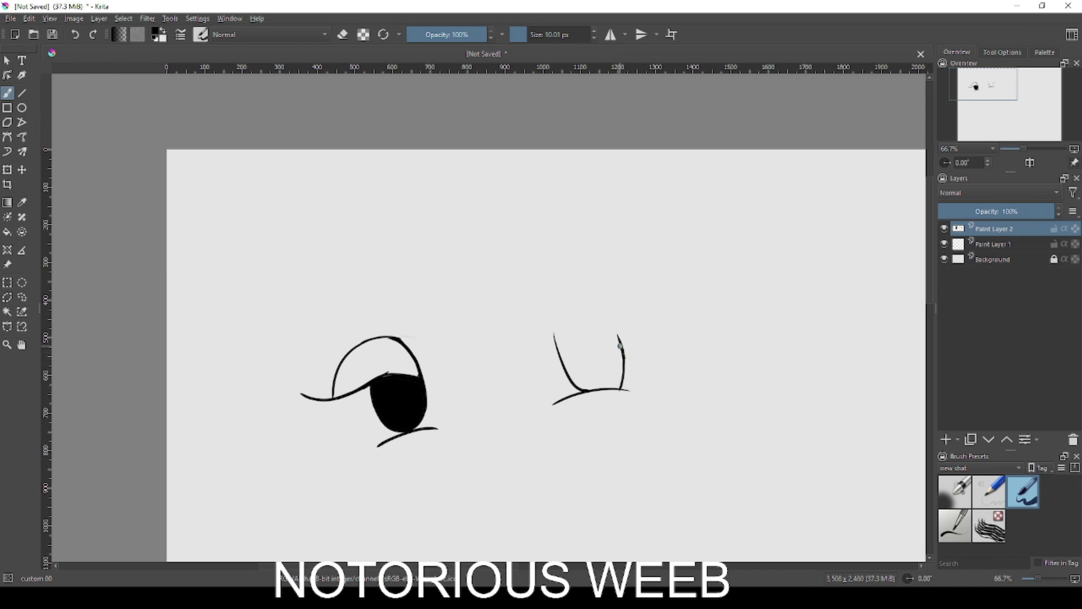
# Step: Erase the overshooting top of the second iris's inner side and draw a curved upper lid line across it
pyautogui.press('e')
pyautogui.moveTo(558, 350); pyautogui.dragTo(551, 321)
pyautogui.press('e')
pyautogui.moveTo(507, 368); pyautogui.dragTo(627, 335)
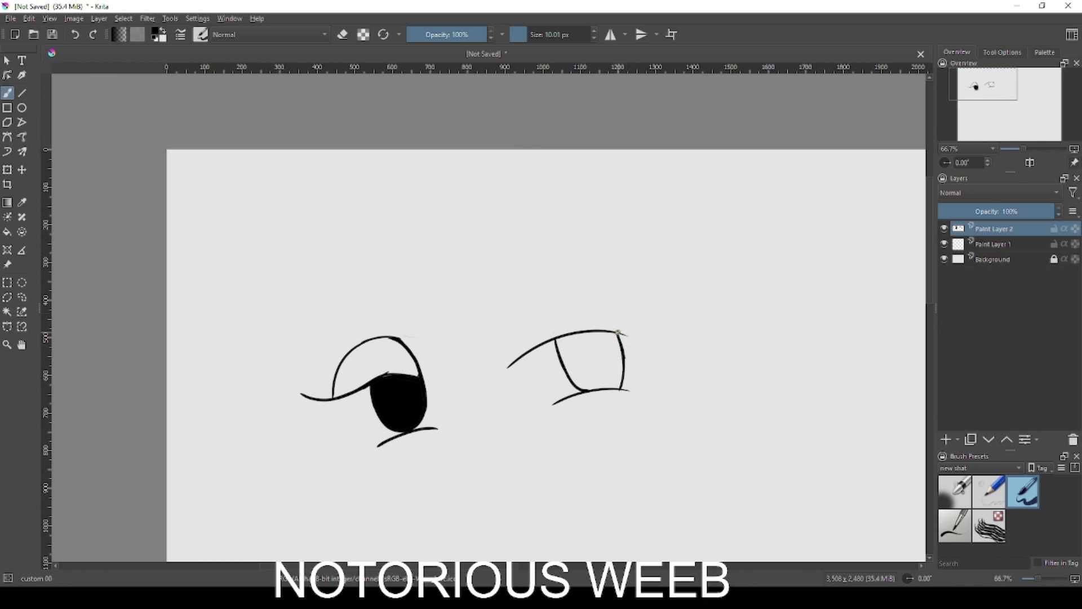
# Step: Draw the crease arc above the second eye's lid and extend the lid's outer corner into an upward flick
pyautogui.hotkey('ctrl', 'z')
pyautogui.moveTo(587, 302); pyautogui.dragTo(618, 332)
pyautogui.moveTo(509, 368); pyautogui.dragTo(542, 302)
pyautogui.hotkey('ctrl', 'z')
pyautogui.hotkey('ctrl', 'z')
pyautogui.moveTo(507, 368); pyautogui.dragTo(556, 304)
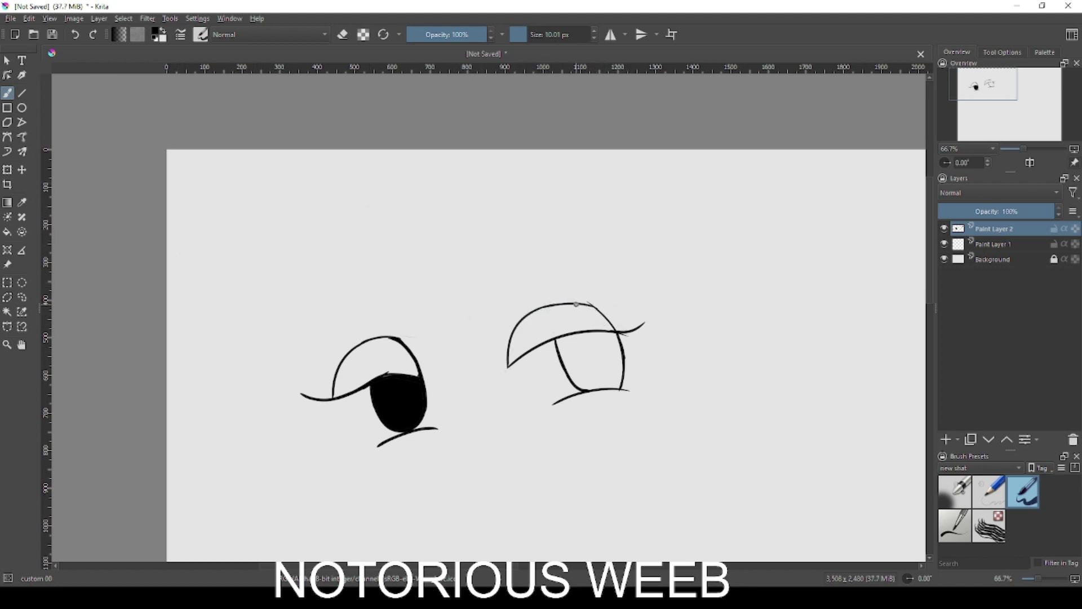
# Step: Erase the stray line ends and rough edges around the second eye's crease, lid and iris outline
pyautogui.press('e')
pyautogui.moveTo(586, 304); pyautogui.dragTo(622, 321)
pyautogui.scroll(4, 657, 340)
pyautogui.moveTo(391, 199); pyautogui.dragTo(455, 262)
pyautogui.moveTo(406, 220)
pyautogui.mouseDown()
pyautogui.moveTo(411, 212)
pyautogui.moveTo(519, 324)
pyautogui.moveTo(538, 327)
pyautogui.mouseUp()
pyautogui.moveTo(584, 401); pyautogui.dragTo(621, 281)
pyautogui.moveTo(537, 438); pyautogui.dragTo(529, 437)
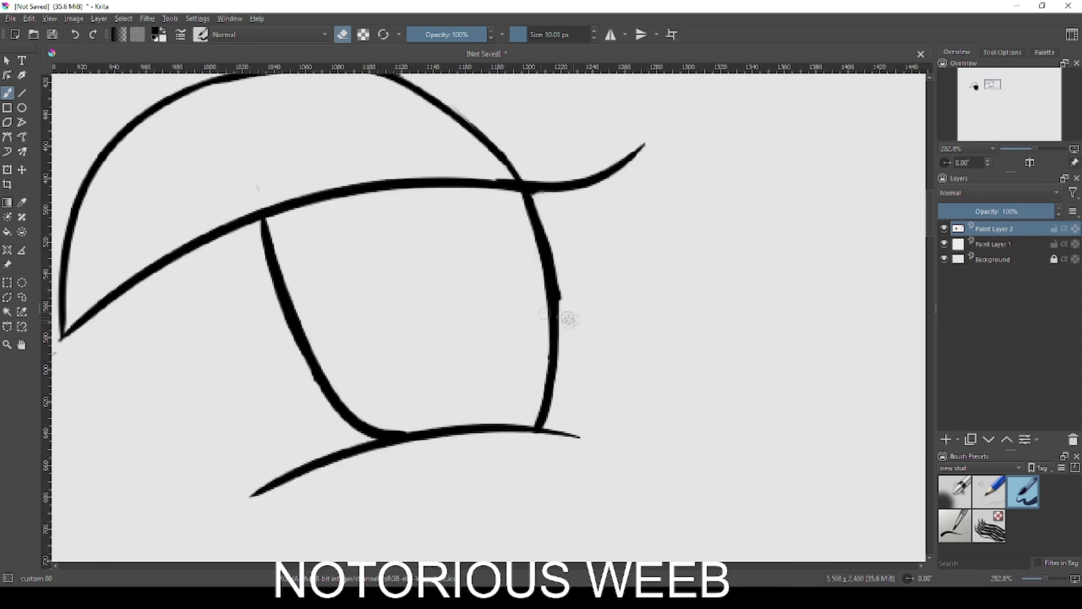
# Step: Fill the second eye's iris solid black
pyautogui.press('f')
pyautogui.click(468, 326)
pyautogui.hotkey('ctrl', 'z')
pyautogui.press('e')
pyautogui.click(505, 309)
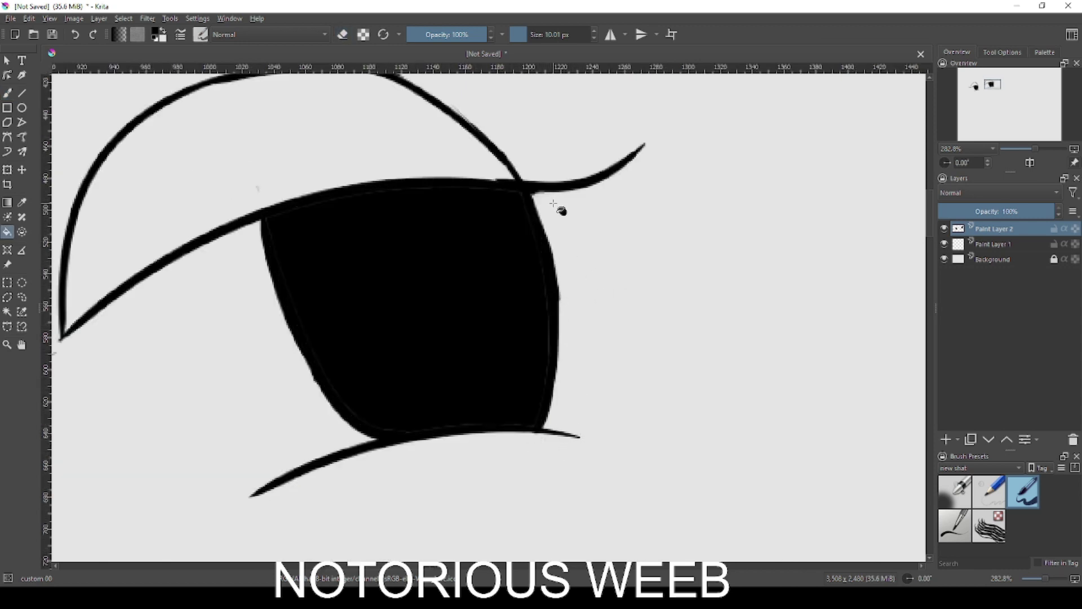
# Step: Clean up the first eye's upper lid edge, outer corner and lower lid line
pyautogui.scroll(-2, 563, 210)
pyautogui.moveTo(443, 246); pyautogui.dragTo(657, 244)
pyautogui.press('b')
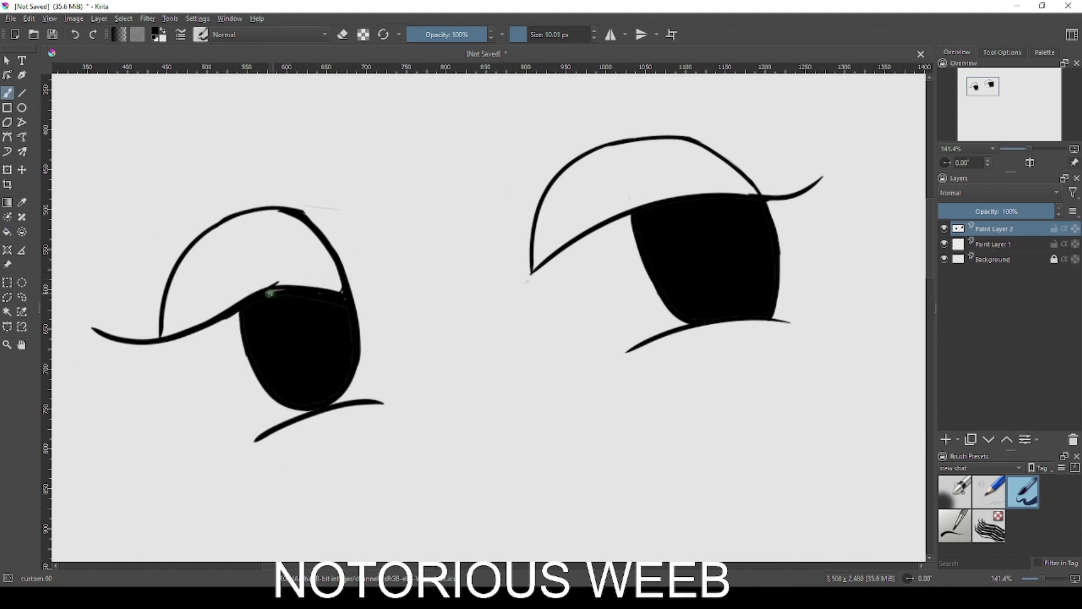
pyautogui.press('e')
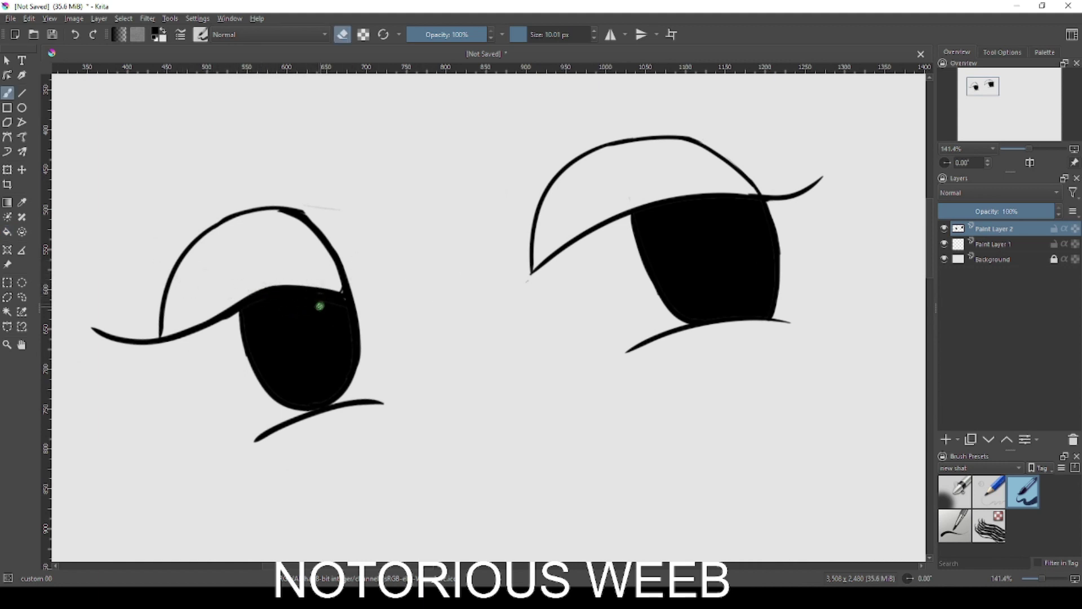
pyautogui.moveTo(342, 292); pyautogui.dragTo(338, 269)
pyautogui.moveTo(359, 407); pyautogui.dragTo(386, 404)
# Step: Rotate the canvas to -30° and smooth the crease, lid and lower lid lines of both eyes
pyautogui.press('e')
pyautogui.press('4')
pyautogui.press('4')
pyautogui.moveTo(628, 274); pyautogui.dragTo(708, 194)
pyautogui.moveTo(608, 304); pyautogui.dragTo(626, 380)
pyautogui.moveTo(528, 320); pyautogui.dragTo(579, 231)
pyautogui.moveTo(546, 311); pyautogui.dragTo(668, 214)
pyautogui.moveTo(292, 499)
pyautogui.mouseDown()
pyautogui.moveTo(379, 449)
pyautogui.moveTo(396, 423)
pyautogui.mouseUp()
pyautogui.hotkey('ctrl', 'z')
pyautogui.moveTo(331, 488); pyautogui.dragTo(402, 406)
pyautogui.moveTo(877, 250)
pyautogui.mouseDown()
pyautogui.moveTo(725, 356)
pyautogui.moveTo(792, 258)
pyautogui.mouseUp()
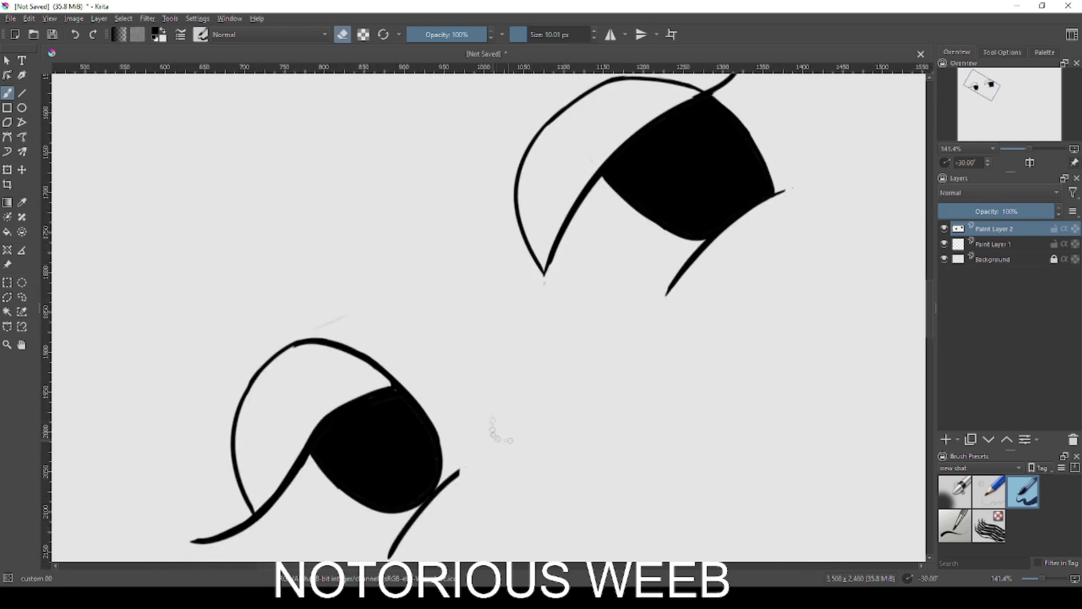
# Step: Outline a white oval highlight in the first iris and draw the top and outer edges of a highlight in the second
pyautogui.moveTo(403, 413)
pyautogui.mouseDown()
pyautogui.moveTo(360, 411)
pyautogui.moveTo(396, 405)
pyautogui.moveTo(379, 426)
pyautogui.moveTo(394, 397)
pyautogui.moveTo(359, 414)
pyautogui.moveTo(377, 419)
pyautogui.moveTo(397, 398)
pyautogui.mouseUp()
pyautogui.hotkey('ctrl', 'z')
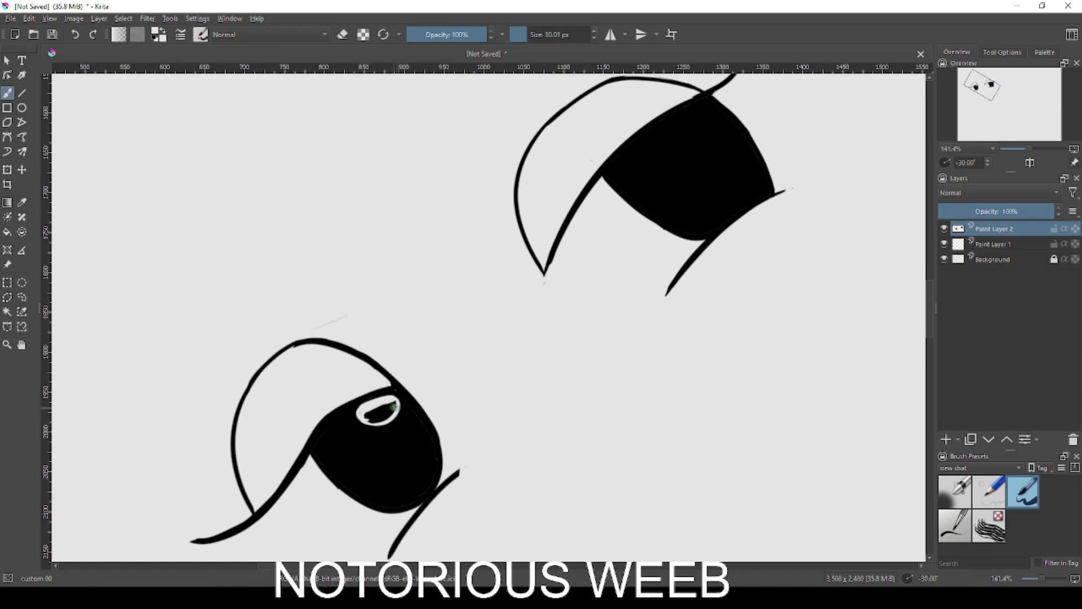
pyautogui.moveTo(673, 124)
pyautogui.mouseDown()
pyautogui.moveTo(709, 110)
pyautogui.moveTo(727, 158)
pyautogui.moveTo(711, 103)
pyautogui.mouseUp()
pyautogui.hotkey('ctrl', 'z')
pyautogui.hotkey('ctrl', 'z')
pyautogui.moveTo(711, 104)
pyautogui.mouseDown()
pyautogui.moveTo(735, 164)
pyautogui.moveTo(726, 147)
pyautogui.mouseUp()
pyautogui.hotkey('ctrl', 'z')
pyautogui.hotkey('ctrl', 'z')
pyautogui.hotkey('ctrl', 'z')
pyautogui.moveTo(711, 106); pyautogui.dragTo(726, 140)
pyautogui.press('5')
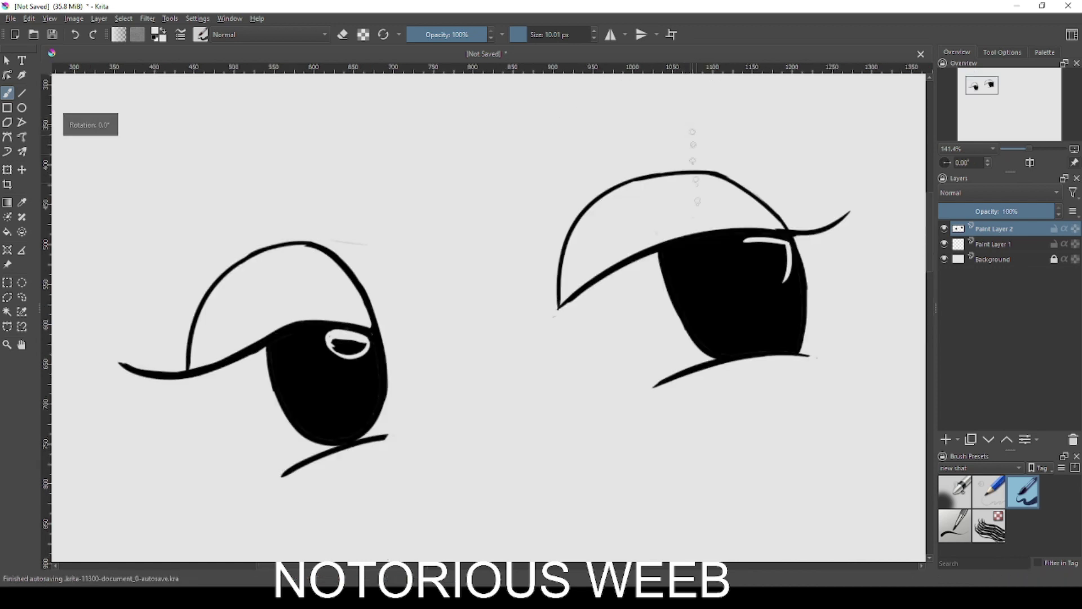
# Step: Close the white highlight outline in the second iris with its inner and lower edges
pyautogui.hotkey('ctrl', 'z')
pyautogui.moveTo(747, 242); pyautogui.dragTo(766, 278)
pyautogui.moveTo(744, 252)
pyautogui.mouseDown()
pyautogui.moveTo(774, 292)
pyautogui.moveTo(751, 274)
pyautogui.moveTo(782, 288)
pyautogui.mouseUp()
pyautogui.hotkey('ctrl', 'z')
pyautogui.moveTo(770, 287); pyautogui.dragTo(783, 285)
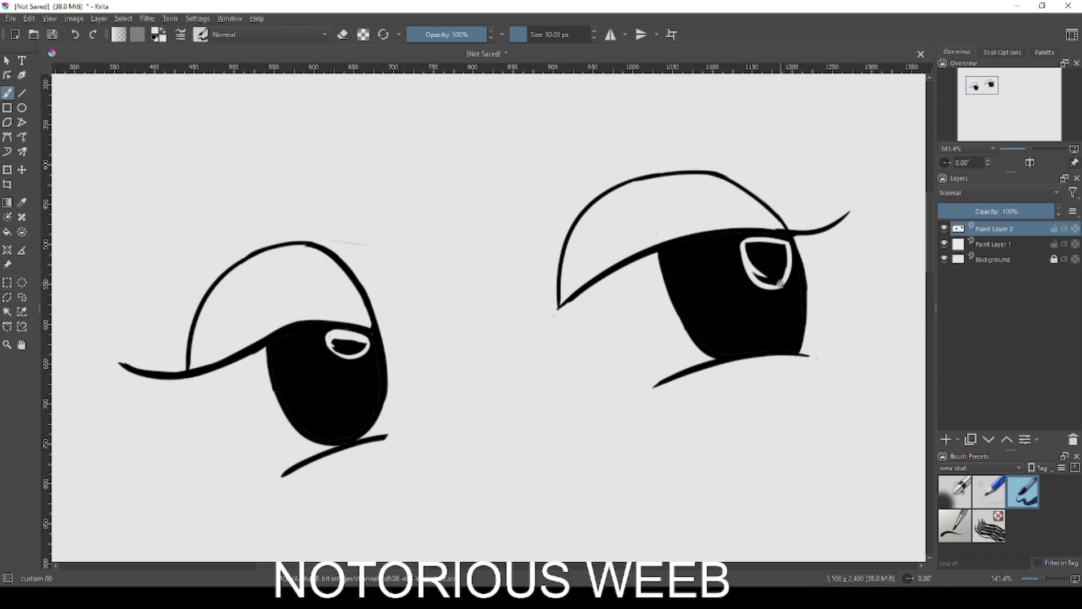
# Step: Fill the outlined highlights in both irises with white
pyautogui.click(1002, 52)
pyautogui.press('f')
pyautogui.click(775, 265)
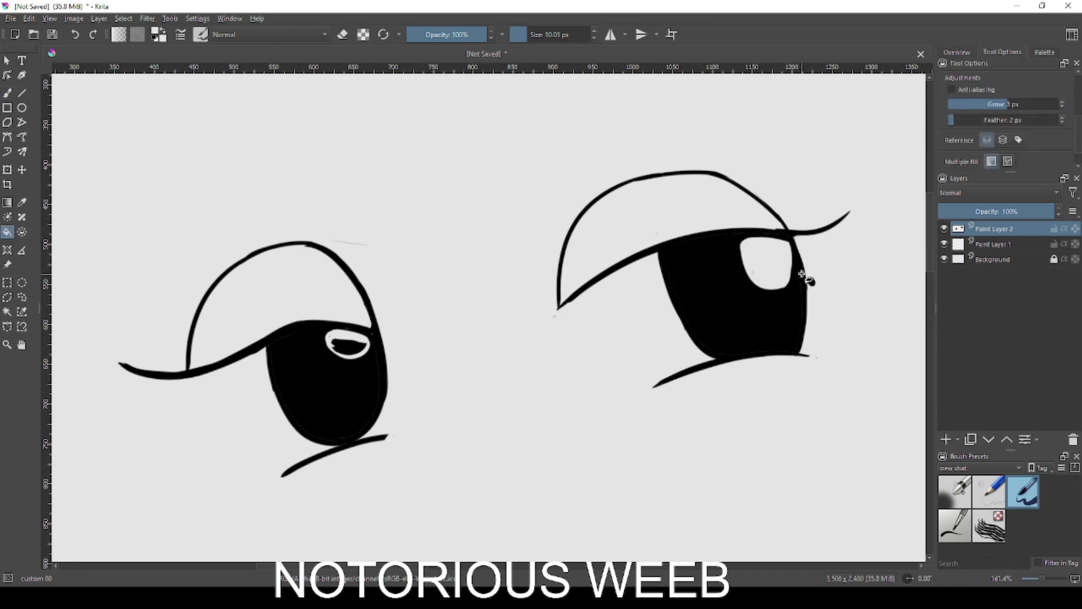
pyautogui.click(353, 345)
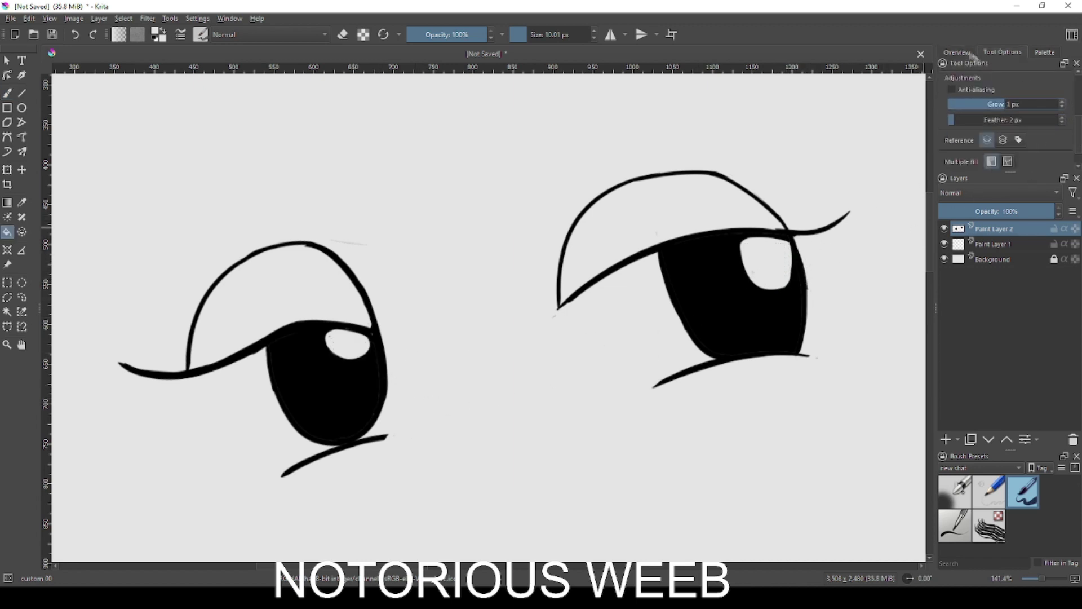
pyautogui.click(957, 52)
pyautogui.press('b')
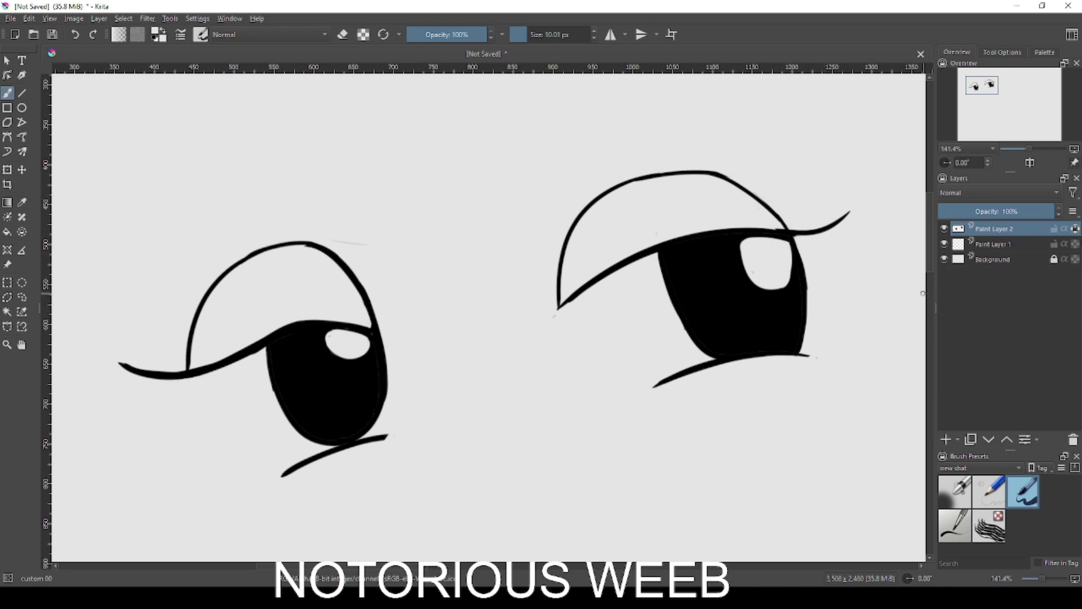
# Step: Set the Texture Hair brush to erase at 14% opacity and try a streak across the second iris's lower part
pyautogui.click(986, 521)
pyautogui.click(342, 35)
pyautogui.click(419, 34)
pyautogui.moveTo(670, 336); pyautogui.dragTo(893, 337)
pyautogui.hotkey('ctrl', 'z')
# Step: Rotate the canvas to -60°, erase faint streaks across the lower half of both irises, and reset the rotation
pyautogui.press('4')
pyautogui.press('4')
pyautogui.press('4')
pyautogui.press('4')
pyautogui.press('4')
pyautogui.press('4')
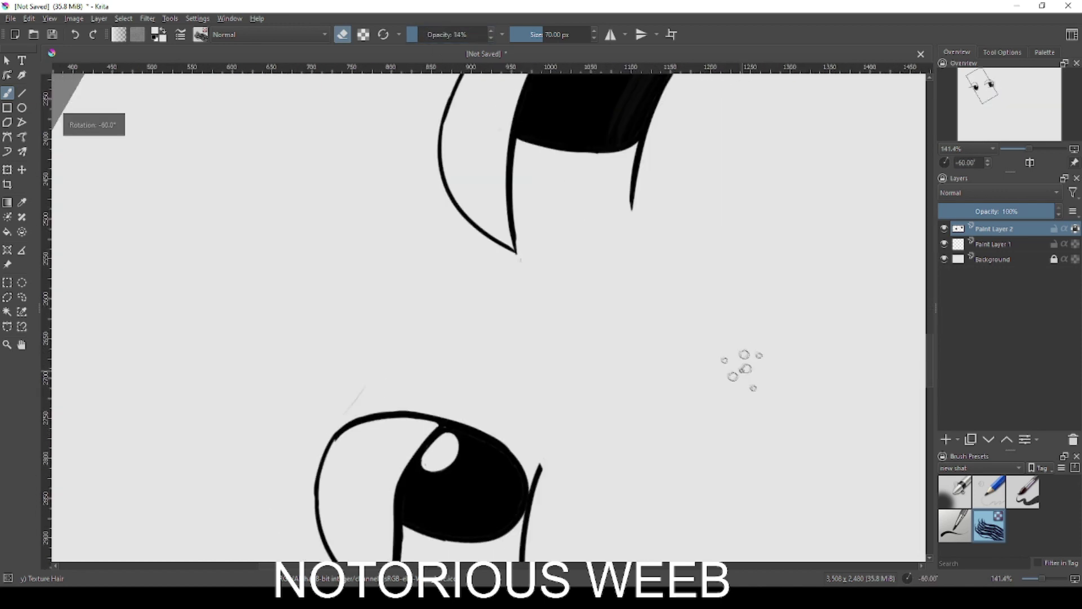
pyautogui.moveTo(589, 375); pyautogui.dragTo(593, 276)
pyautogui.moveTo(575, 355)
pyautogui.mouseDown()
pyautogui.moveTo(572, 387)
pyautogui.moveTo(582, 375)
pyautogui.moveTo(556, 337)
pyautogui.moveTo(600, 411)
pyautogui.moveTo(577, 284)
pyautogui.moveTo(580, 369)
pyautogui.moveTo(597, 403)
pyautogui.moveTo(557, 273)
pyautogui.moveTo(574, 310)
pyautogui.moveTo(599, 312)
pyautogui.moveTo(626, 411)
pyautogui.moveTo(604, 333)
pyautogui.mouseUp()
pyautogui.moveTo(664, 160); pyautogui.dragTo(707, 432)
pyautogui.moveTo(593, 231)
pyautogui.mouseDown()
pyautogui.moveTo(584, 389)
pyautogui.moveTo(579, 211)
pyautogui.mouseUp()
pyautogui.press('5')
# Step: Sample the iris black and paint a dark elongated pupil over the streaks in each eye with the line brush
pyautogui.rightClick(579, 333)
pyautogui.click(625, 394)
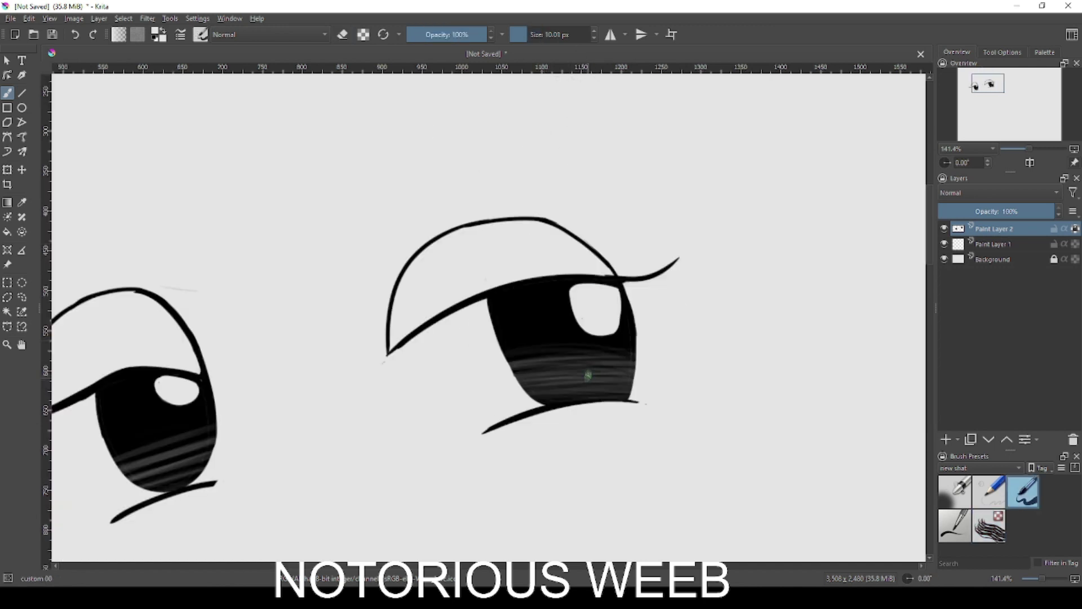
pyautogui.moveTo(594, 374); pyautogui.dragTo(611, 321)
pyautogui.keyDown('ctrl'); pyautogui.click(570, 288); pyautogui.keyUp('ctrl')
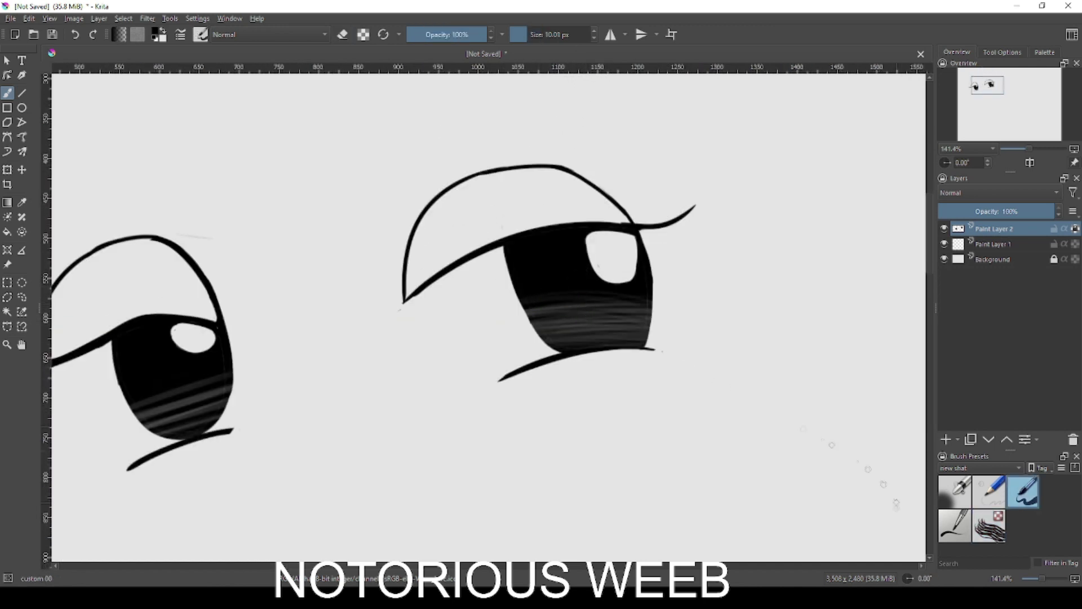
pyautogui.click(955, 525)
pyautogui.moveTo(577, 294)
pyautogui.mouseDown()
pyautogui.moveTo(585, 316)
pyautogui.moveTo(571, 304)
pyautogui.moveTo(587, 315)
pyautogui.mouseUp()
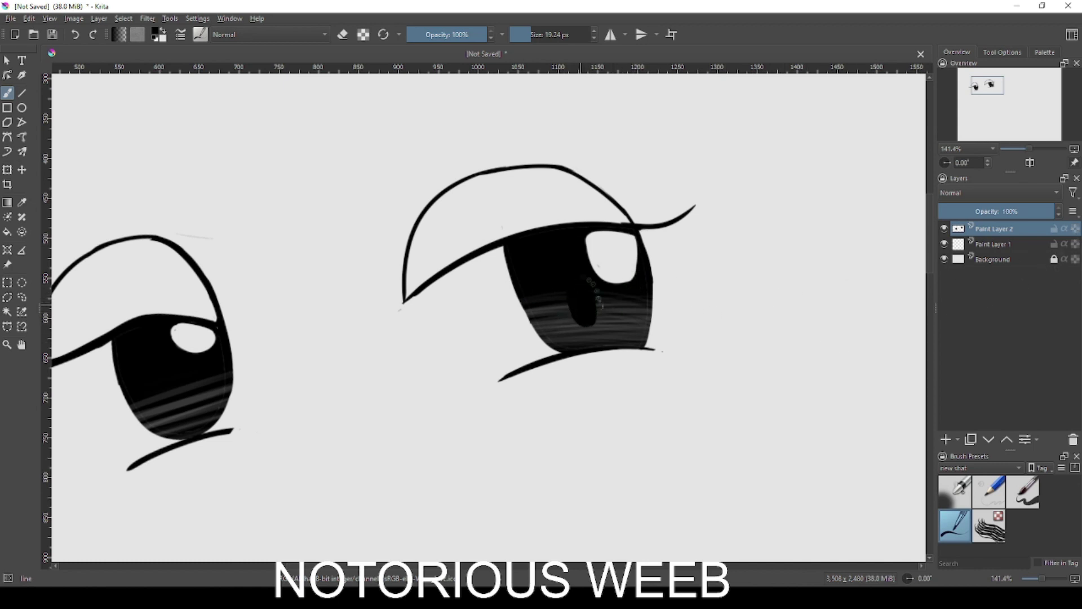
pyautogui.moveTo(172, 381); pyautogui.dragTo(181, 397)
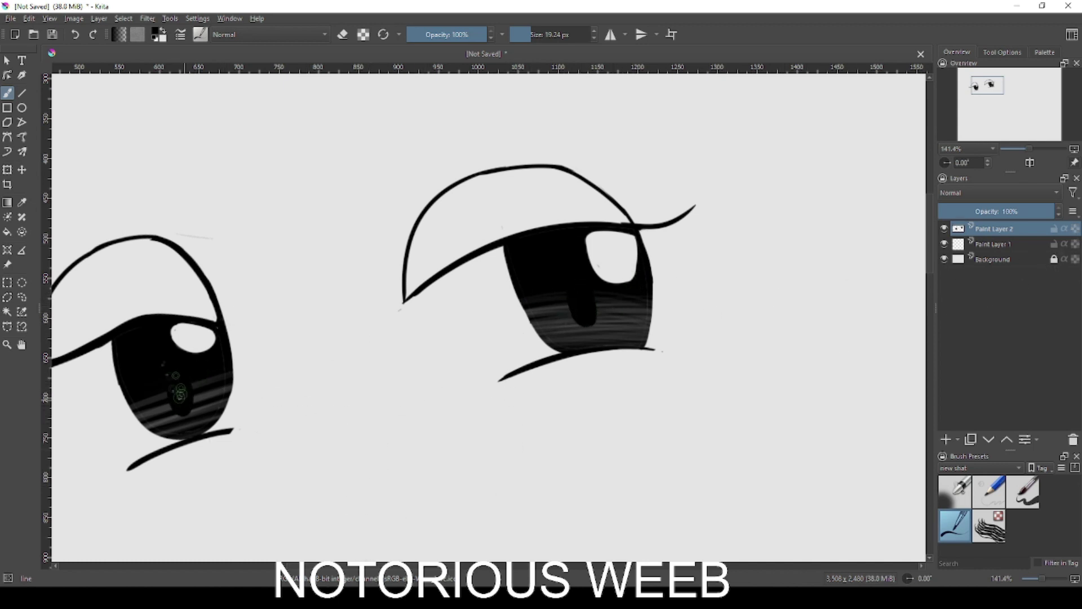
pyautogui.moveTo(523, 188); pyautogui.dragTo(595, 199)
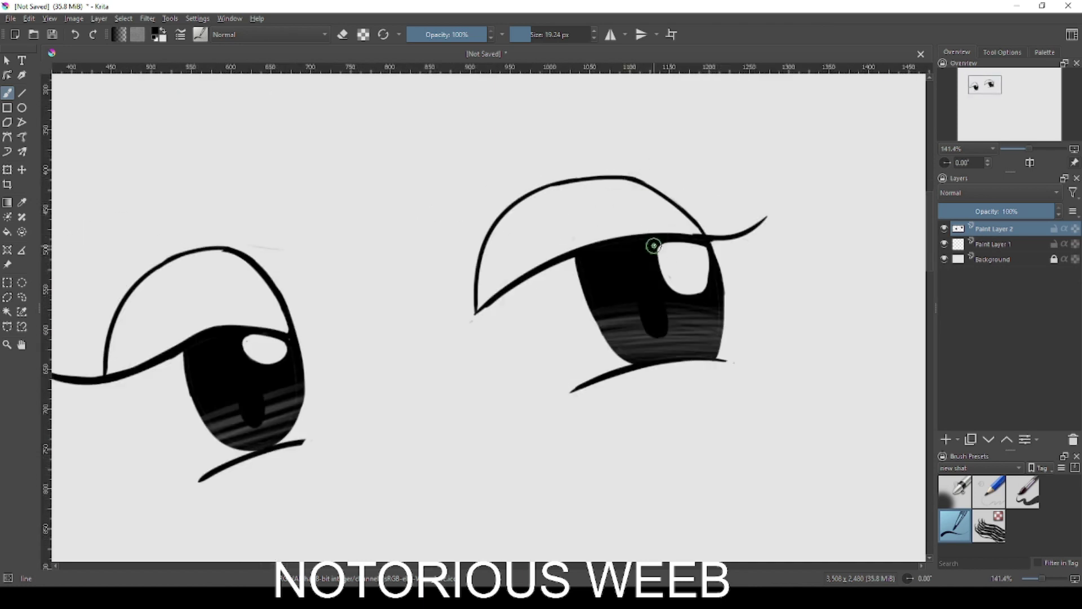
# Step: Retouch the upper inner corners of the white highlights in both irises
pyautogui.moveTo(656, 245)
pyautogui.mouseDown()
pyautogui.moveTo(688, 252)
pyautogui.moveTo(666, 248)
pyautogui.mouseUp()
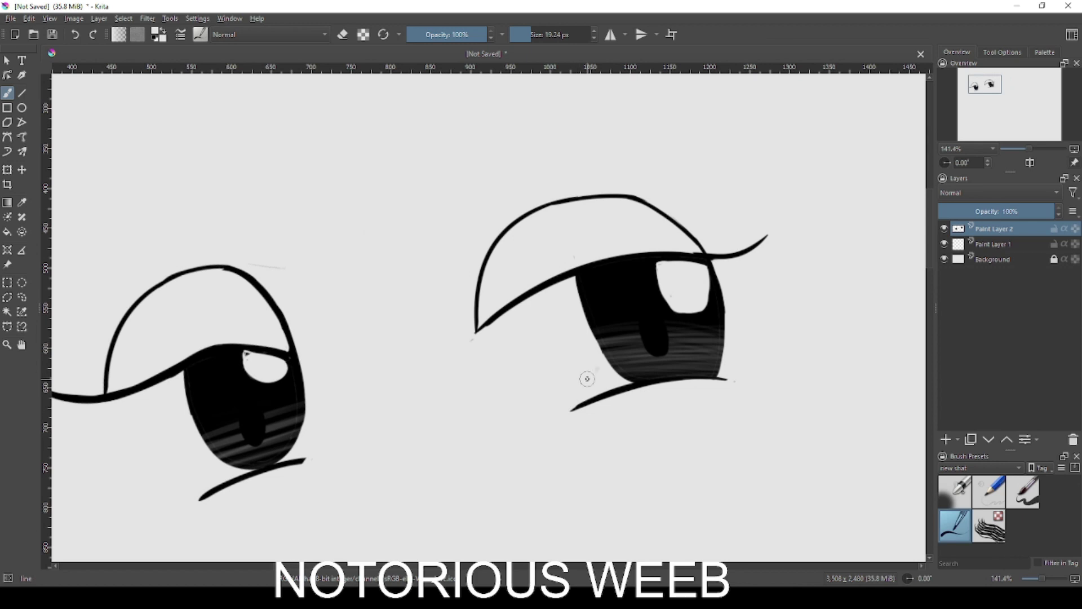
pyautogui.hotkey('ctrl', 'z')
pyautogui.moveTo(537, 322); pyautogui.dragTo(587, 396)
pyautogui.scroll(-2, 591, 380)
pyautogui.moveTo(438, 422); pyautogui.dragTo(451, 410)
pyautogui.moveTo(475, 439); pyautogui.dragTo(461, 455)
pyautogui.hotkey('ctrl', 'z')
pyautogui.hotkey('ctrl', 'z')
# Step: Draw a thin black arched eyebrow above each eye
pyautogui.press('x')
pyautogui.moveTo(556, 287); pyautogui.dragTo(656, 297)
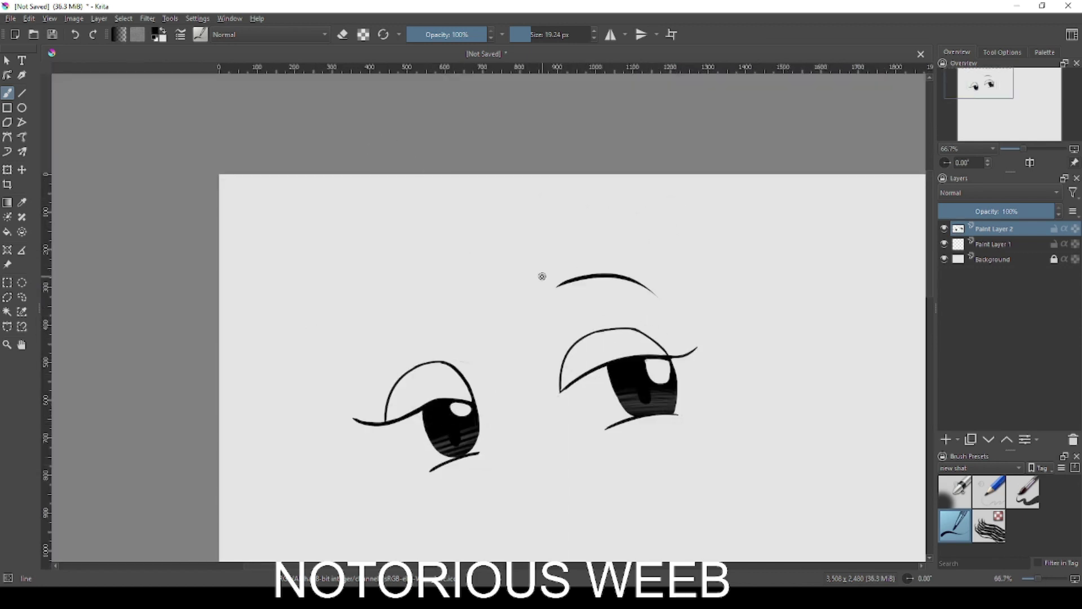
pyautogui.hotkey('ctrl', 'z')
pyautogui.moveTo(564, 295); pyautogui.dragTo(678, 314)
pyautogui.moveTo(349, 386); pyautogui.dragTo(443, 331)
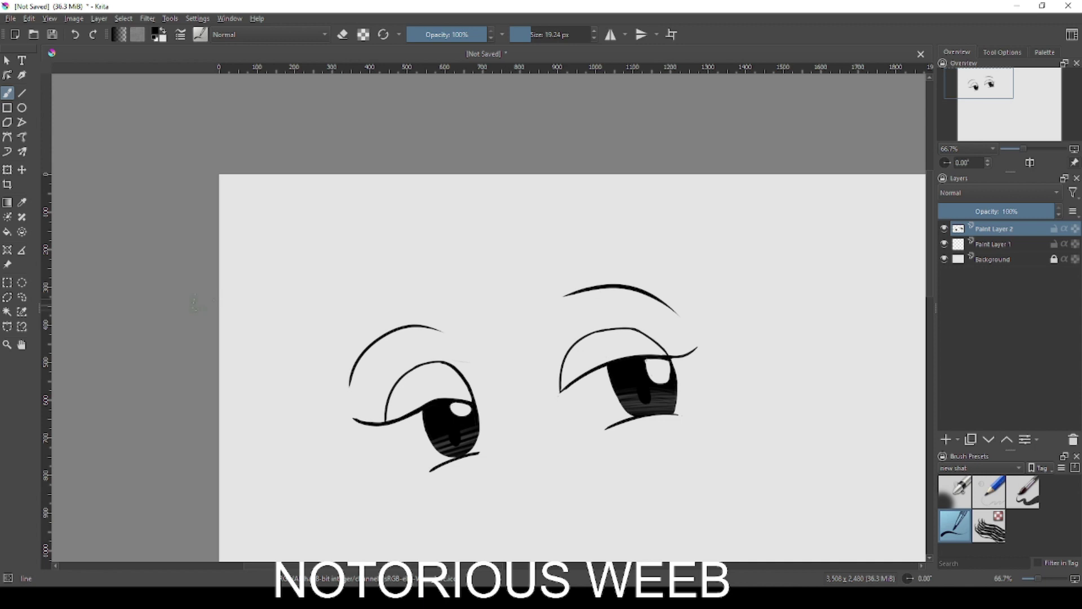
# Step: Select the right eye with its brow and move them slightly closer to the left eye and upward
pyautogui.hotkey('ctrl', 'r')
pyautogui.moveTo(533, 236); pyautogui.dragTo(717, 456)
pyautogui.press('t')
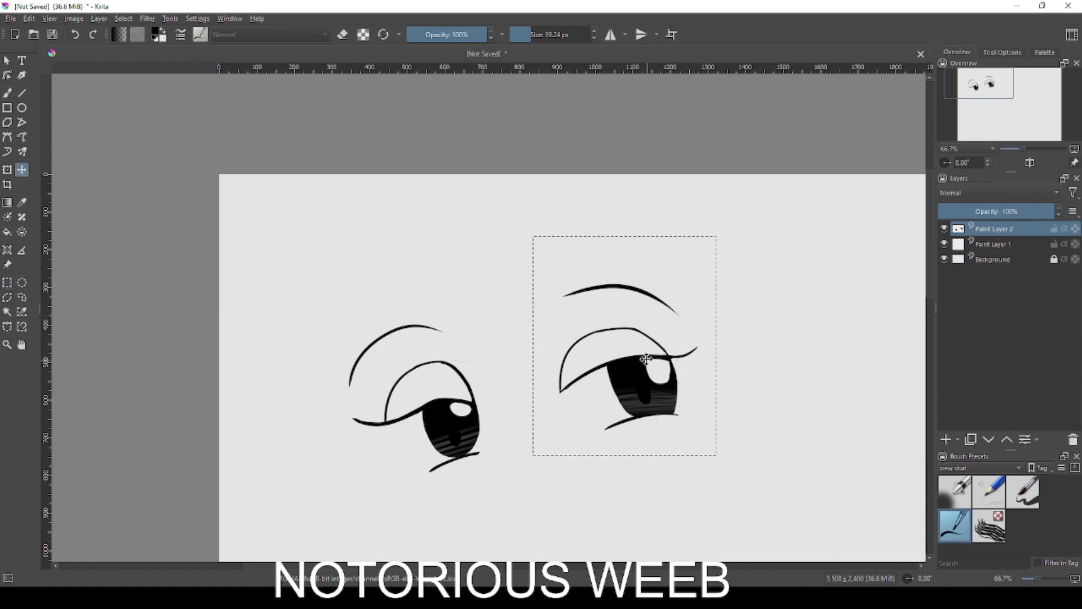
pyautogui.moveTo(590, 385); pyautogui.dragTo(573, 380)
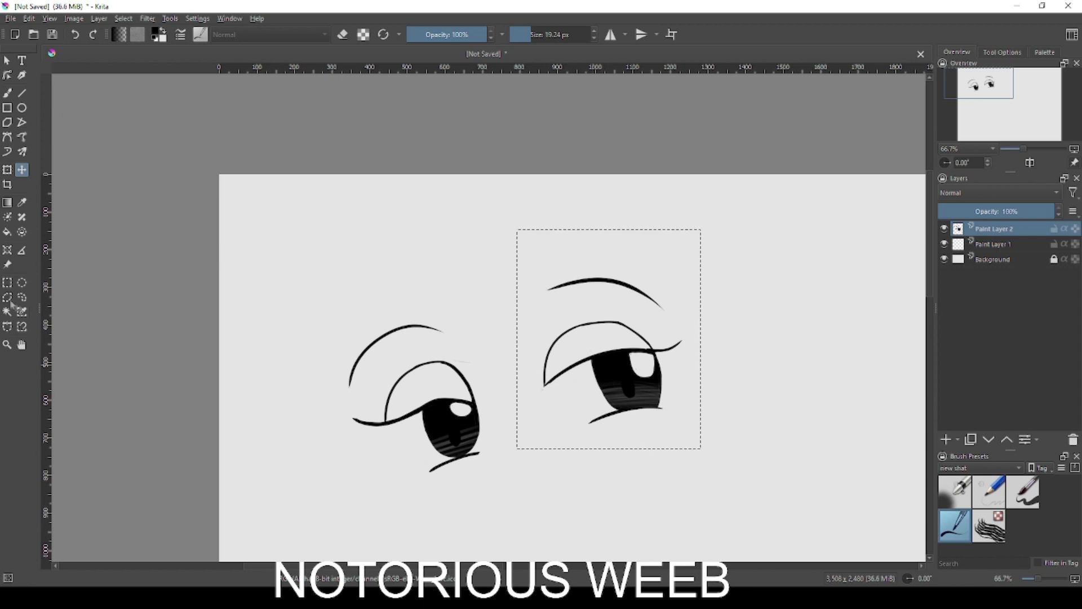
pyautogui.hotkey('ctrl', 'shift', 'a')
# Step: In the blank canvas area right of the eyes, draw a curved upper lid line with a second stroke branching above it
pyautogui.hotkey('ctrl', 'r')
pyautogui.scroll(-3, 642, 309)
pyautogui.scroll(3, 715, 373)
pyautogui.moveTo(686, 361); pyautogui.dragTo(226, 348)
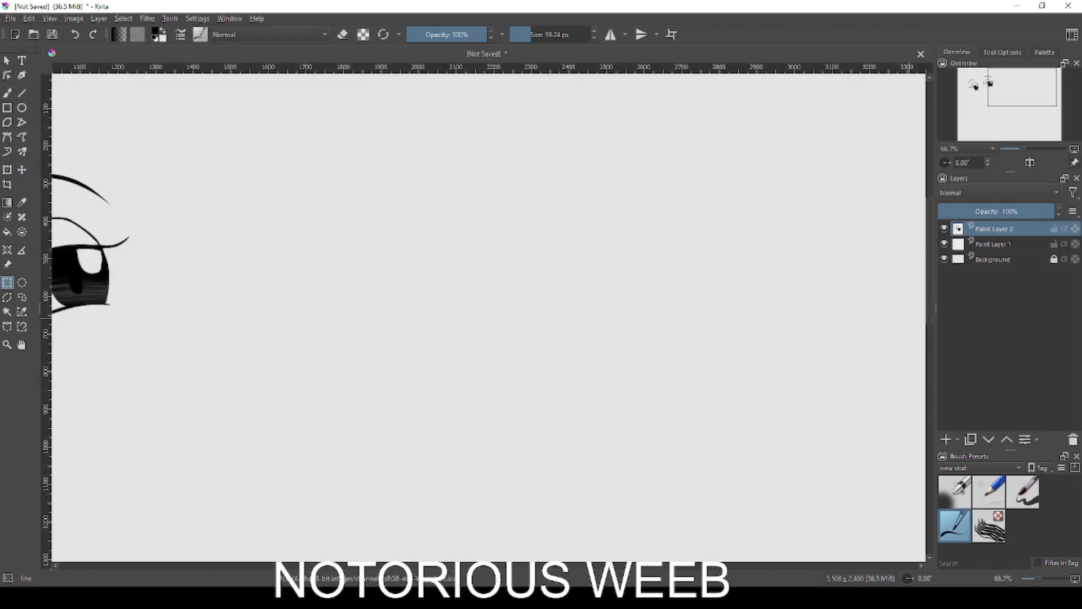
pyautogui.moveTo(731, 309); pyautogui.dragTo(640, 312)
pyautogui.press('b')
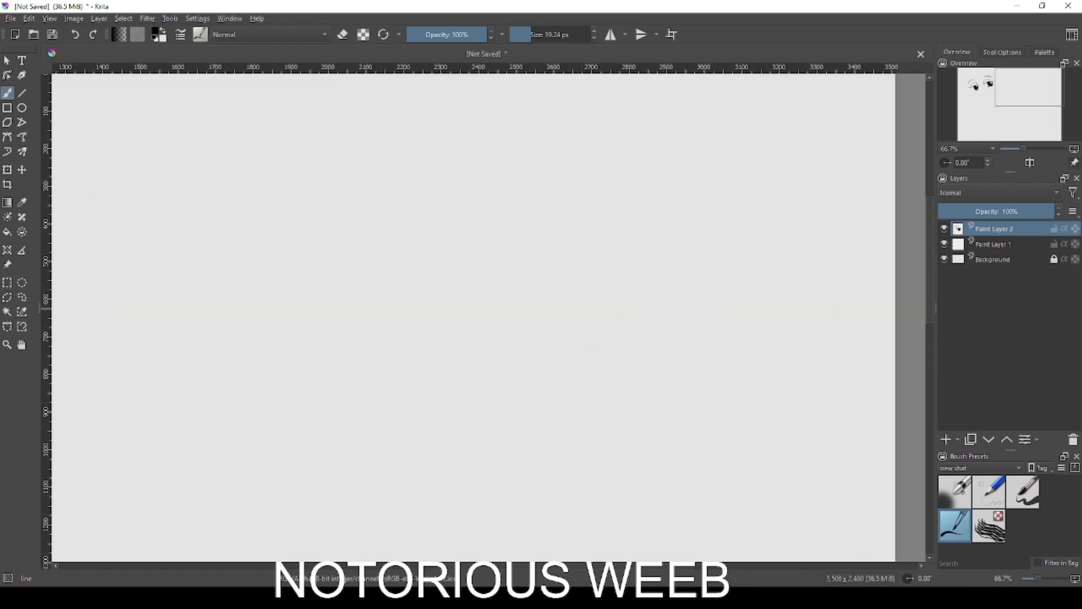
pyautogui.moveTo(259, 295); pyautogui.dragTo(427, 341)
pyautogui.moveTo(324, 329); pyautogui.dragTo(478, 344)
pyautogui.hotkey('ctrl', 'z')
pyautogui.hotkey('ctrl', 'z')
pyautogui.moveTo(354, 333); pyautogui.dragTo(451, 352)
pyautogui.moveTo(259, 295); pyautogui.dragTo(431, 347)
pyautogui.hotkey('ctrl', 'z')
pyautogui.hotkey('ctrl', 'z')
pyautogui.moveTo(326, 325); pyautogui.dragTo(414, 318)
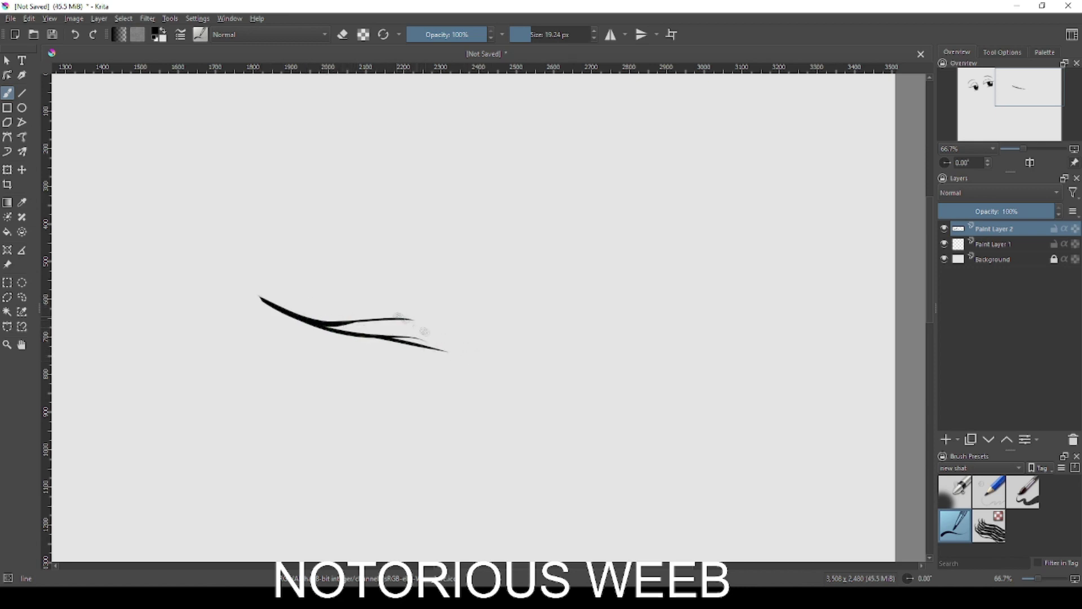
# Step: Close the upper edge of the new lid into a tapered shape and fill it solid black
pyautogui.moveTo(348, 322); pyautogui.dragTo(439, 335)
pyautogui.hotkey('ctrl', 'z')
pyautogui.moveTo(345, 322)
pyautogui.mouseDown()
pyautogui.moveTo(407, 320)
pyautogui.moveTo(480, 360)
pyautogui.mouseUp()
pyautogui.hotkey('ctrl', 'z')
pyautogui.moveTo(398, 320); pyautogui.dragTo(474, 357)
pyautogui.hotkey('ctrl', 'z')
pyautogui.moveTo(398, 318); pyautogui.dragTo(477, 358)
pyautogui.press('f')
pyautogui.click(456, 345)
pyautogui.press('b')
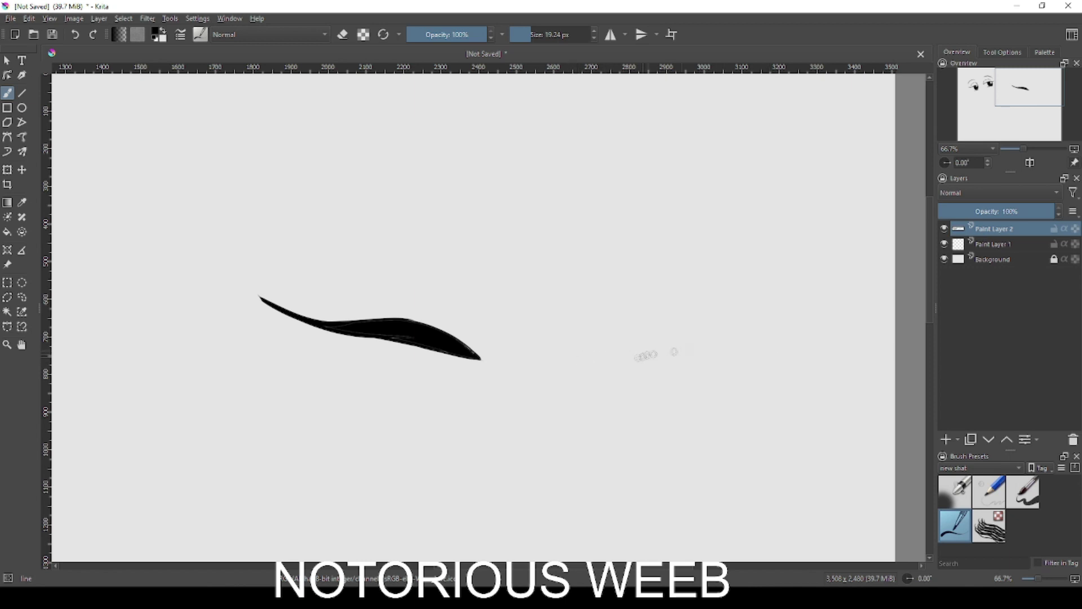
# Step: Draw the lower edge of a matching lid to the right, with an upturned outer tip and a short stroke back from it
pyautogui.moveTo(595, 369)
pyautogui.mouseDown()
pyautogui.moveTo(756, 353)
pyautogui.moveTo(789, 337)
pyautogui.mouseUp()
pyautogui.moveTo(709, 353)
pyautogui.mouseDown()
pyautogui.moveTo(774, 331)
pyautogui.moveTo(686, 339)
pyautogui.mouseUp()
pyautogui.hotkey('ctrl', 'z')
pyautogui.hotkey('ctrl', 'z')
pyautogui.moveTo(758, 350); pyautogui.dragTo(696, 334)
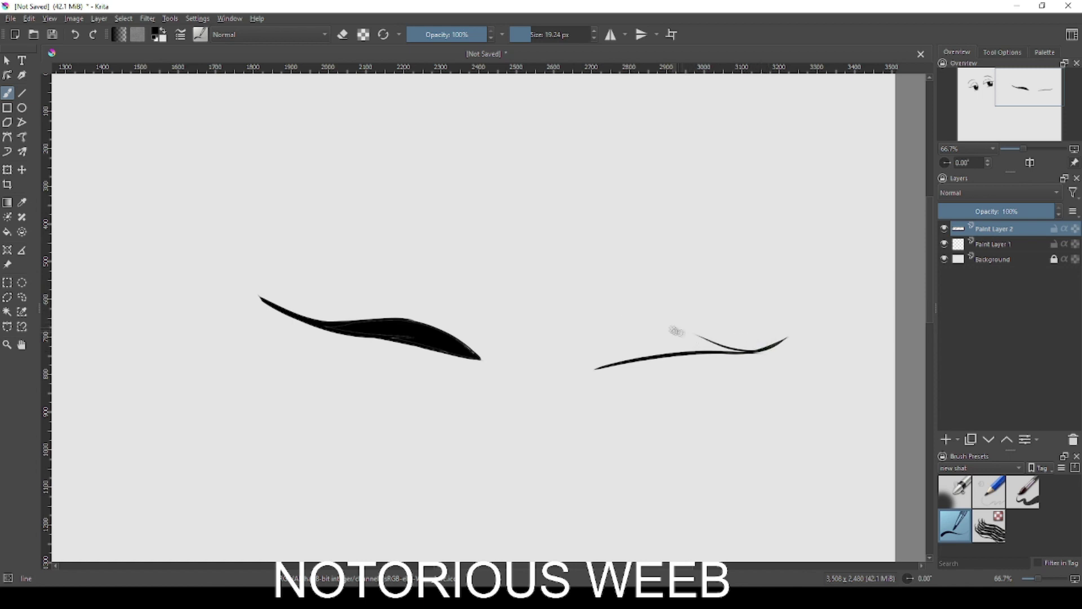
# Step: Draw the upper edge of the right lid, taper it to a pointed inner corner, and erase the stray stroke at the outer end
pyautogui.moveTo(591, 368)
pyautogui.mouseDown()
pyautogui.moveTo(637, 345)
pyautogui.moveTo(724, 343)
pyautogui.mouseUp()
pyautogui.hotkey('ctrl', 'z')
pyautogui.hotkey('ctrl', 'z')
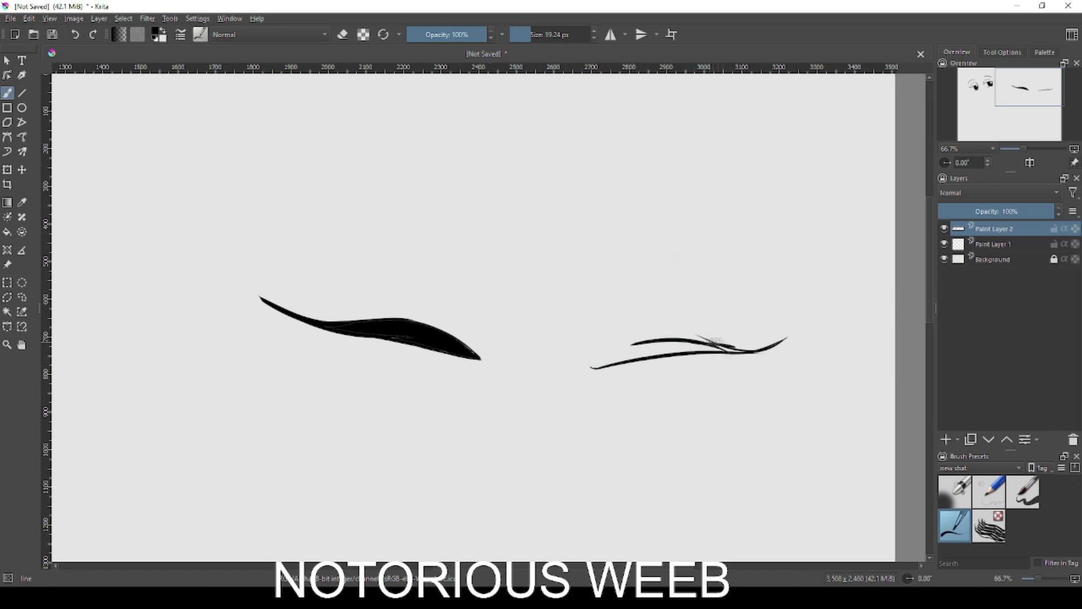
pyautogui.press('e')
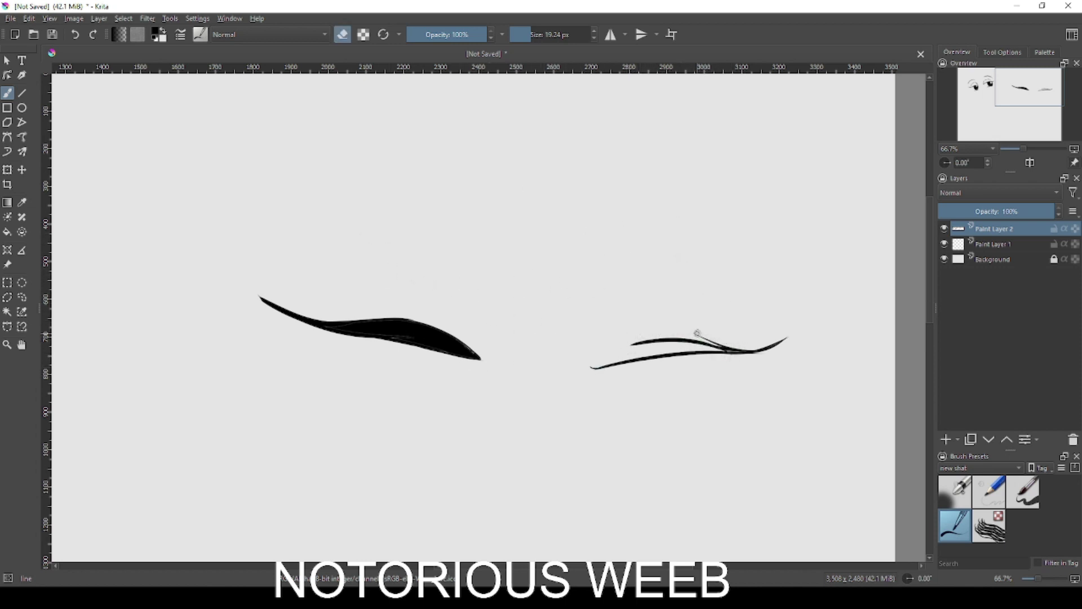
pyautogui.press('e')
pyautogui.moveTo(564, 378)
pyautogui.mouseDown()
pyautogui.moveTo(637, 361)
pyautogui.moveTo(625, 345)
pyautogui.moveTo(664, 351)
pyautogui.moveTo(634, 352)
pyautogui.mouseUp()
# Step: Fill the right lid solid black with the fill's Grow set to 2 px, and smooth its outer tail
pyautogui.press('f')
pyautogui.click(676, 354)
pyautogui.click(1003, 51)
pyautogui.scroll(-2, 1048, 107)
pyautogui.click(1061, 79)
pyautogui.click(1062, 80)
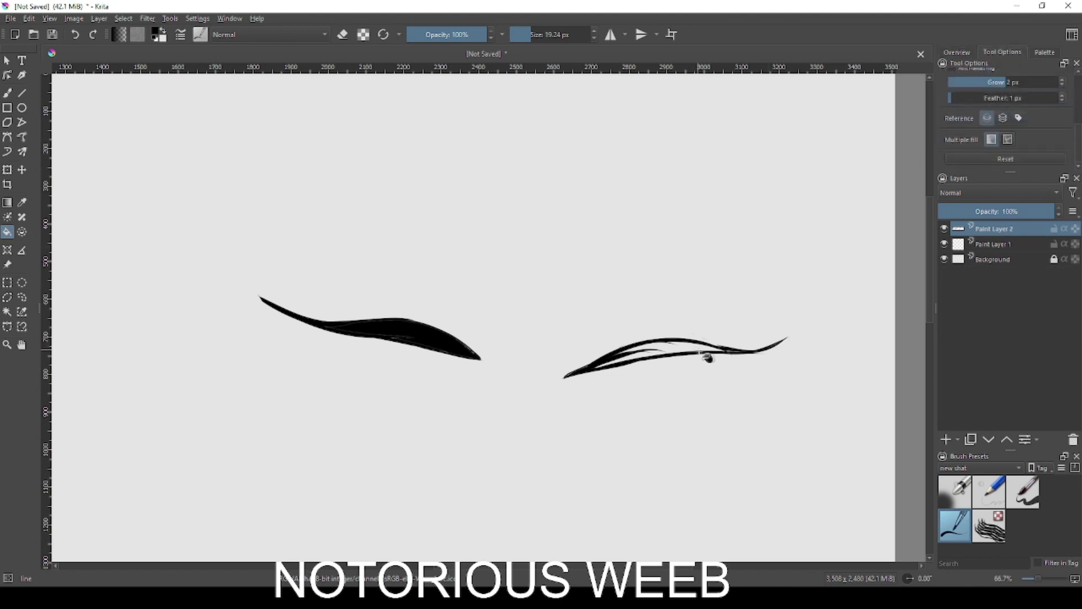
pyautogui.click(698, 350)
pyautogui.click(427, 339)
pyautogui.hotkey('ctrl', 'z')
pyautogui.press('b')
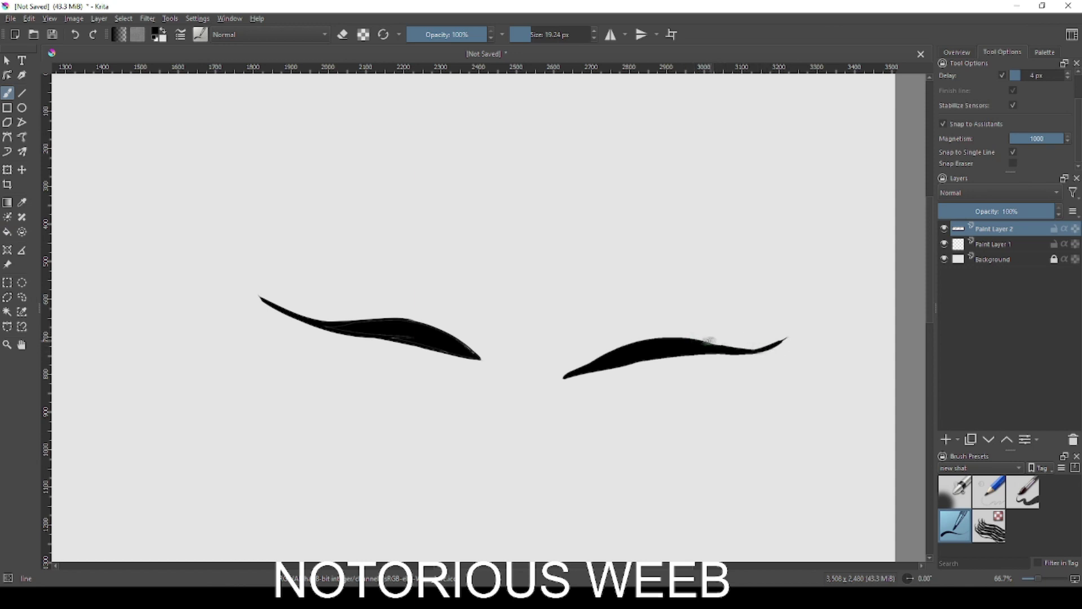
pyautogui.moveTo(732, 337); pyautogui.dragTo(750, 347)
pyautogui.scroll(1, 606, 227)
pyautogui.moveTo(275, 227); pyautogui.dragTo(467, 260)
pyautogui.hotkey('ctrl', 'z')
pyautogui.moveTo(298, 262); pyautogui.dragTo(461, 289)
pyautogui.hotkey('ctrl', 'z')
pyautogui.moveTo(293, 258); pyautogui.dragTo(464, 251)
pyautogui.hotkey('ctrl', 'z')
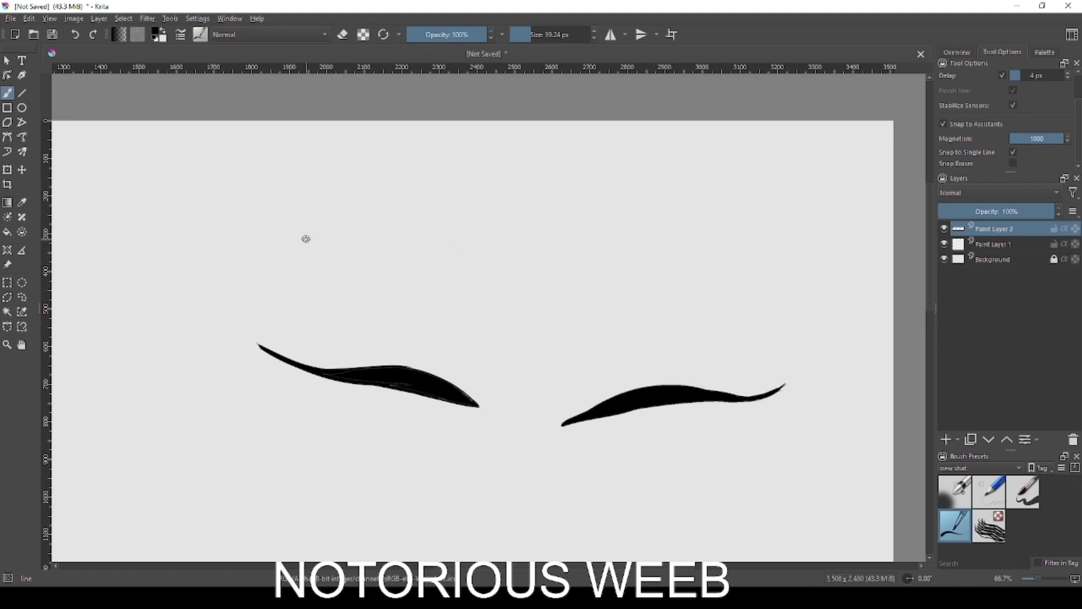
# Step: Move the right lid slightly upward so its inner corner is level with that of the left lid
pyautogui.press('t')
pyautogui.moveTo(700, 399)
pyautogui.mouseDown()
pyautogui.moveTo(679, 387)
pyautogui.moveTo(686, 372)
pyautogui.mouseUp()
pyautogui.moveTo(687, 68)
pyautogui.mouseDown()
pyautogui.moveTo(688, 226)
pyautogui.moveTo(669, 406)
pyautogui.mouseUp()
pyautogui.moveTo(703, 365); pyautogui.dragTo(708, 363)
pyautogui.moveTo(679, 406); pyautogui.dragTo(659, 6)
pyautogui.rightClick(403, 220)
pyautogui.click(436, 248)
pyautogui.press('b')
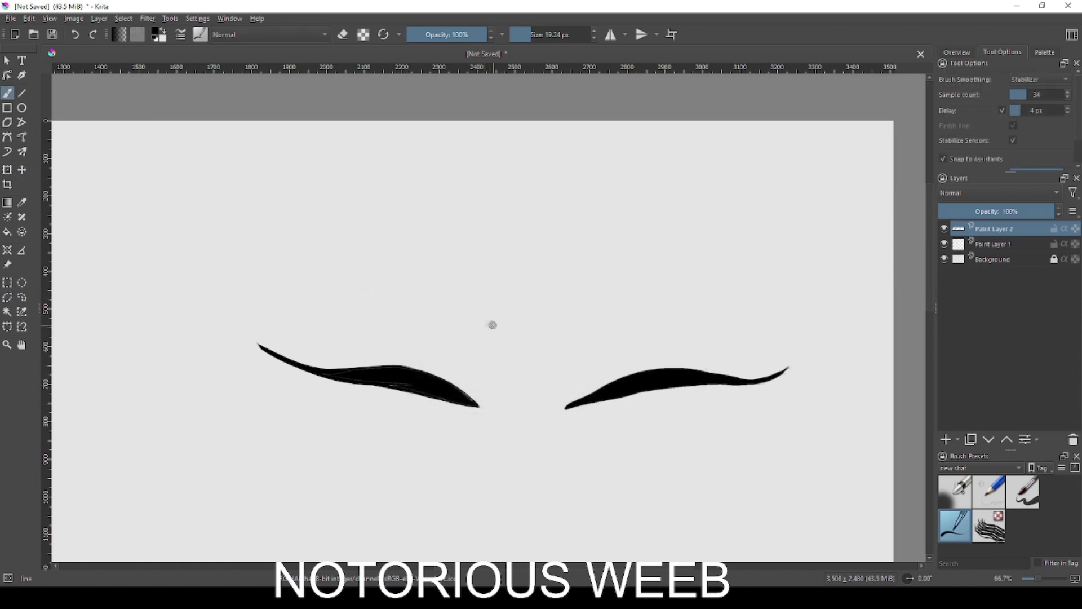
# Step: Draw a thin arched eyebrow above each solid black lid, sloping down toward the middle of the face
pyautogui.moveTo(292, 192); pyautogui.dragTo(481, 248)
pyautogui.hotkey('ctrl', 'z')
pyautogui.moveTo(281, 216)
pyautogui.mouseDown()
pyautogui.moveTo(439, 285)
pyautogui.moveTo(444, 273)
pyautogui.mouseUp()
pyautogui.hotkey('ctrl', 'z')
pyautogui.hotkey('ctrl', 'z')
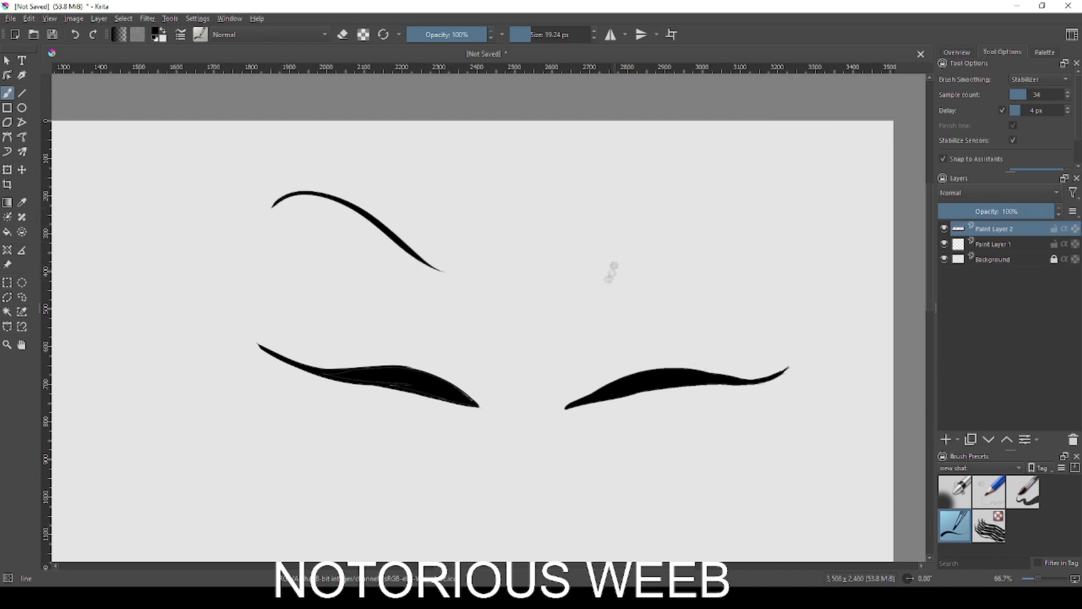
pyautogui.moveTo(569, 278)
pyautogui.mouseDown()
pyautogui.moveTo(653, 220)
pyautogui.moveTo(733, 208)
pyautogui.mouseUp()
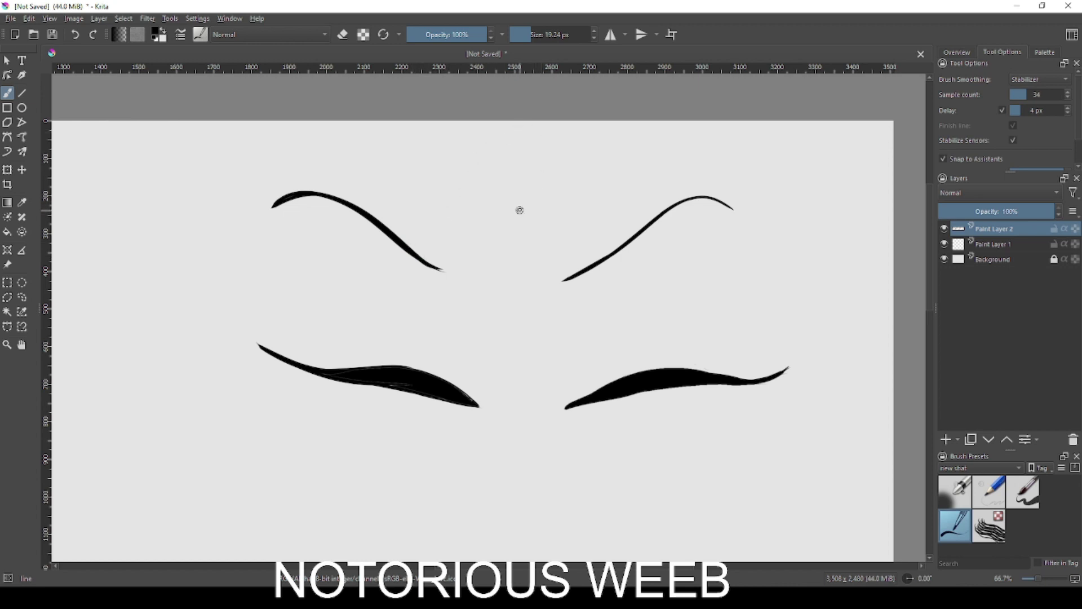
# Step: Extend the inner end of the left eyebrow and thicken the line of the right eyebrow
pyautogui.moveTo(427, 269); pyautogui.dragTo(475, 271)
pyautogui.moveTo(563, 280); pyautogui.dragTo(649, 227)
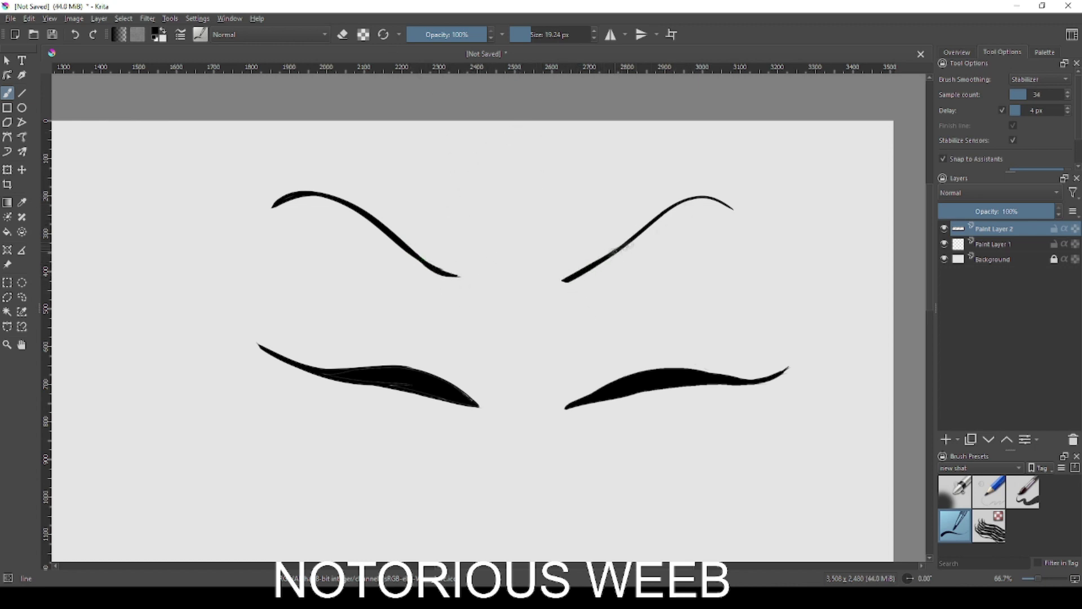
pyautogui.moveTo(629, 241)
pyautogui.mouseDown()
pyautogui.moveTo(737, 235)
pyautogui.moveTo(743, 209)
pyautogui.mouseUp()
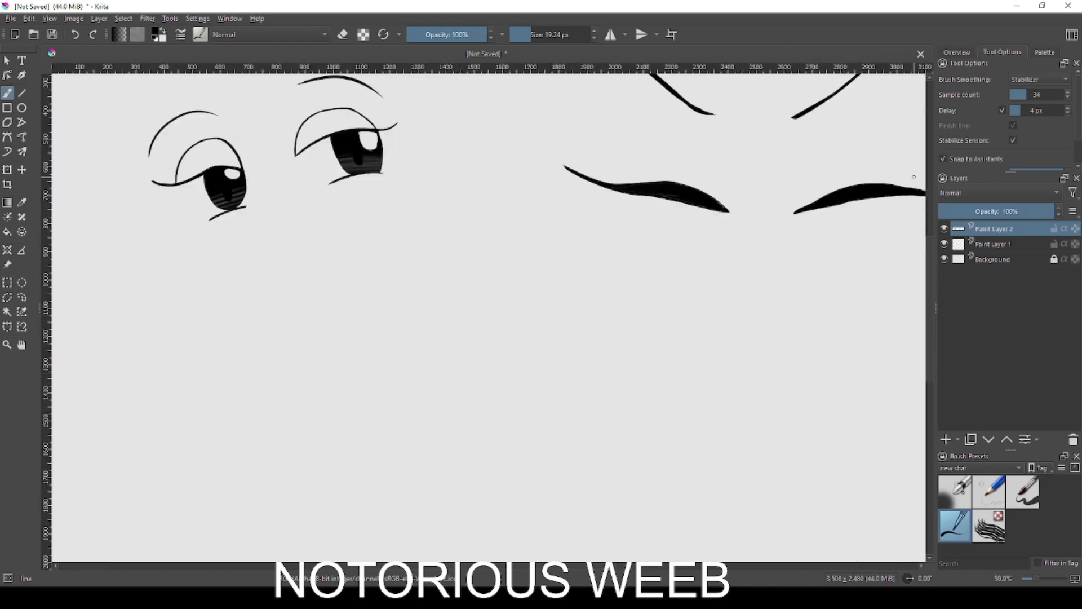
# Step: Turn on horizontal mirror painting with the axis in the blank area below, and draw a mirrored pair of shallow, downward-curving lid lines
pyautogui.click(610, 35)
pyautogui.moveTo(545, 110); pyautogui.dragTo(501, 125)
pyautogui.moveTo(334, 421)
pyautogui.mouseDown()
pyautogui.moveTo(401, 432)
pyautogui.moveTo(439, 424)
pyautogui.mouseUp()
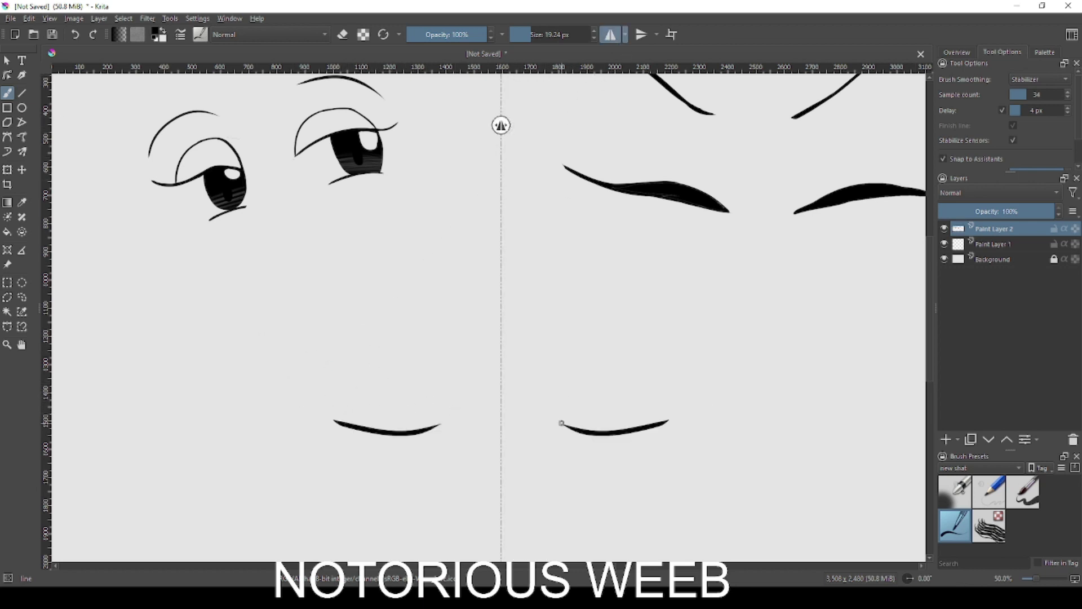
pyautogui.moveTo(565, 424); pyautogui.dragTo(667, 422)
pyautogui.hotkey('ctrl', 'z')
pyautogui.moveTo(563, 421)
pyautogui.mouseDown()
pyautogui.moveTo(643, 489)
pyautogui.moveTo(684, 468)
pyautogui.mouseUp()
pyautogui.hotkey('ctrl', 'z')
pyautogui.moveTo(563, 423); pyautogui.dragTo(683, 466)
pyautogui.hotkey('ctrl', 'z')
pyautogui.hotkey('ctrl', 'z')
pyautogui.moveTo(563, 423); pyautogui.dragTo(683, 468)
pyautogui.moveTo(563, 423); pyautogui.dragTo(727, 394)
pyautogui.hotkey('ctrl', 'z')
pyautogui.moveTo(612, 425)
pyautogui.mouseDown()
pyautogui.moveTo(769, 376)
pyautogui.moveTo(758, 386)
pyautogui.mouseUp()
pyautogui.hotkey('ctrl', 'z')
pyautogui.hotkey('ctrl', 'z')
pyautogui.hotkey('ctrl', 'z')
pyautogui.hotkey('ctrl', 'z')
# Step: Draw a mirrored dome-shaped eyelid above each lid line, with its outer side running down past the line
pyautogui.moveTo(563, 425); pyautogui.dragTo(567, 364)
pyautogui.moveTo(564, 403)
pyautogui.mouseDown()
pyautogui.moveTo(582, 363)
pyautogui.moveTo(654, 380)
pyautogui.mouseUp()
pyautogui.hotkey('ctrl', 'z')
pyautogui.moveTo(565, 386); pyautogui.dragTo(657, 397)
pyautogui.hotkey('ctrl', 'z')
pyautogui.moveTo(565, 385); pyautogui.dragTo(643, 363)
pyautogui.hotkey('ctrl', 'z')
pyautogui.moveTo(566, 385); pyautogui.dragTo(660, 390)
pyautogui.moveTo(648, 373); pyautogui.dragTo(667, 456)
pyautogui.hotkey('ctrl', 'z')
pyautogui.hotkey('ctrl', 'z')
pyautogui.moveTo(639, 365); pyautogui.dragTo(682, 488)
pyautogui.hotkey('ctrl', 'z')
# Step: Extend the outer end of each mirrored lid line into an upturned tip
pyautogui.moveTo(644, 426); pyautogui.dragTo(701, 406)
pyautogui.hotkey('ctrl', 'z')
pyautogui.moveTo(642, 430); pyautogui.dragTo(757, 411)
pyautogui.hotkey('ctrl', 'z')
pyautogui.moveTo(643, 430); pyautogui.dragTo(737, 378)
pyautogui.hotkey('ctrl', 'z')
pyautogui.hotkey('ctrl', 'z')
pyautogui.moveTo(646, 427); pyautogui.dragTo(704, 399)
# Step: Strengthen the inner side of each dome down to the lid line and erase the overshoot at the inner corner
pyautogui.press('e')
pyautogui.press('e')
pyautogui.moveTo(571, 376); pyautogui.dragTo(557, 411)
pyautogui.hotkey('ctrl', 'z')
pyautogui.moveTo(569, 375); pyautogui.dragTo(564, 418)
pyautogui.press('e')
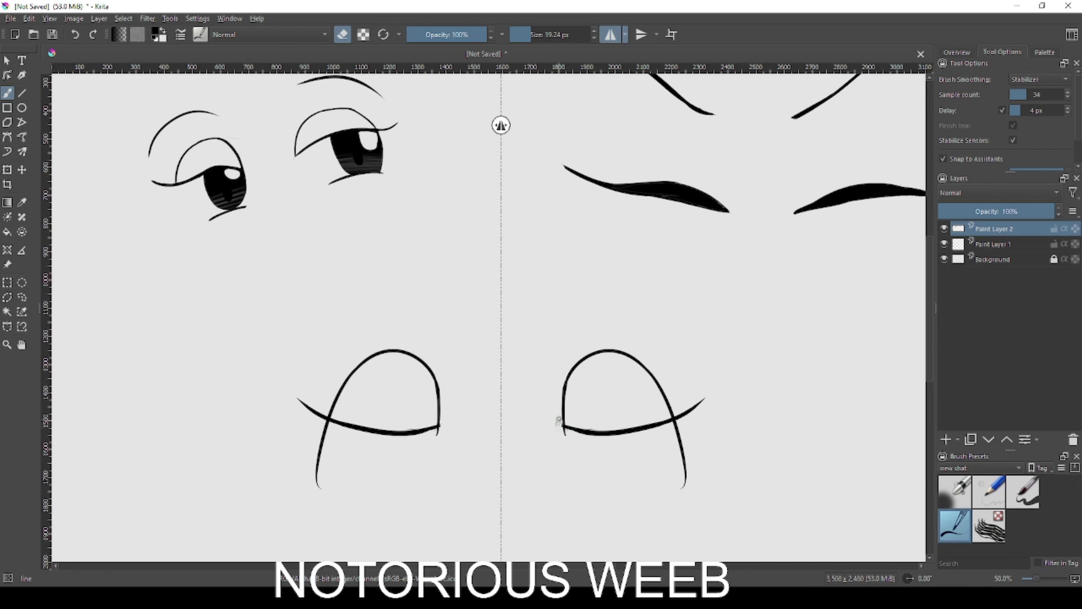
pyautogui.press('e')
# Step: Erase the outer side of each dome, redraw it closer in as a shorter curve, and repair the gap in the lid line
pyautogui.press('e')
pyautogui.moveTo(345, 384)
pyautogui.mouseDown()
pyautogui.moveTo(342, 468)
pyautogui.moveTo(345, 457)
pyautogui.moveTo(324, 442)
pyautogui.mouseUp()
pyautogui.hotkey('ctrl', 'z')
pyautogui.press('e')
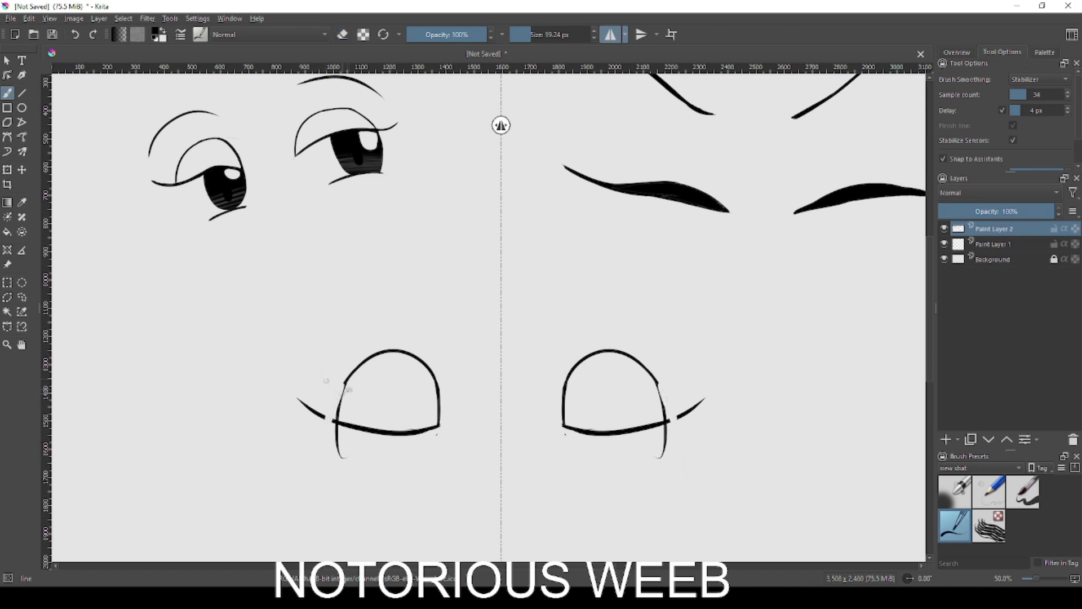
pyautogui.press('e')
pyautogui.moveTo(347, 377)
pyautogui.mouseDown()
pyautogui.moveTo(335, 421)
pyautogui.moveTo(364, 427)
pyautogui.mouseUp()
pyautogui.press('e')
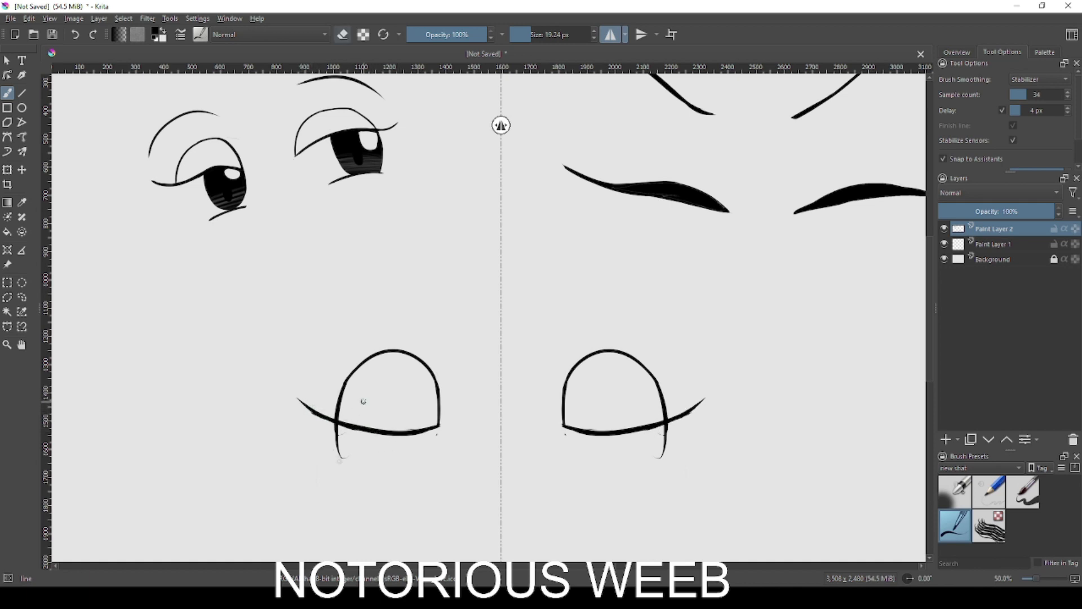
pyautogui.hotkey('ctrl', 'z')
# Step: Draw the curved inner side of a mirrored iris hanging below each lid line
pyautogui.moveTo(430, 430); pyautogui.dragTo(403, 470)
pyautogui.moveTo(363, 431)
pyautogui.mouseDown()
pyautogui.moveTo(389, 469)
pyautogui.moveTo(408, 469)
pyautogui.mouseUp()
pyautogui.hotkey('ctrl', 'z')
pyautogui.hotkey('ctrl', 'z')
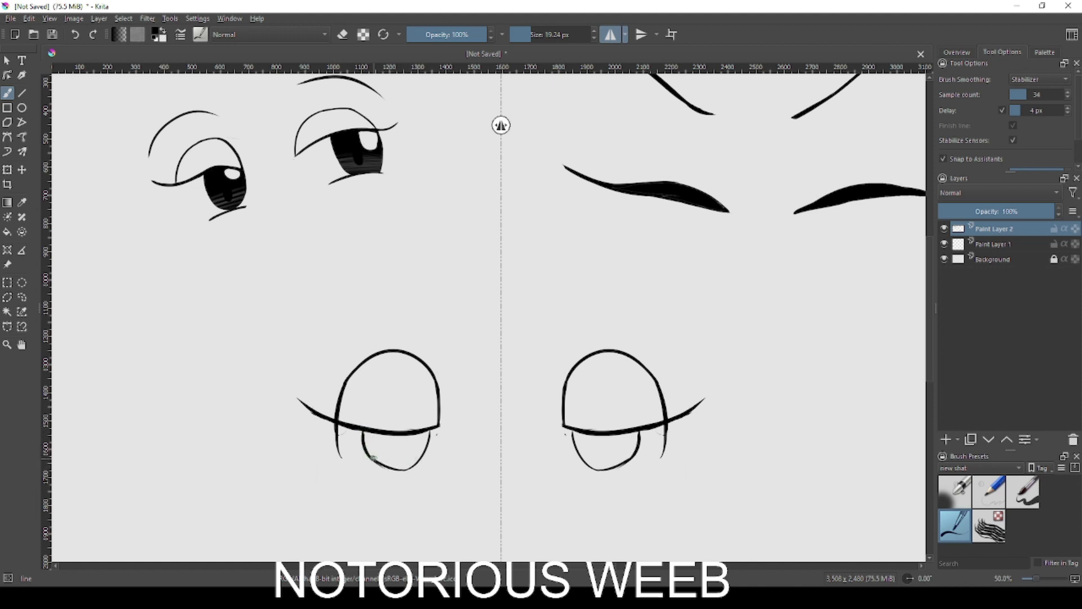
pyautogui.hotkey('ctrl', 'z')
# Step: Erase the specks at the inner lid corner and complete the rounded iris outline up to the lid line
pyautogui.scroll(3, 613, 401)
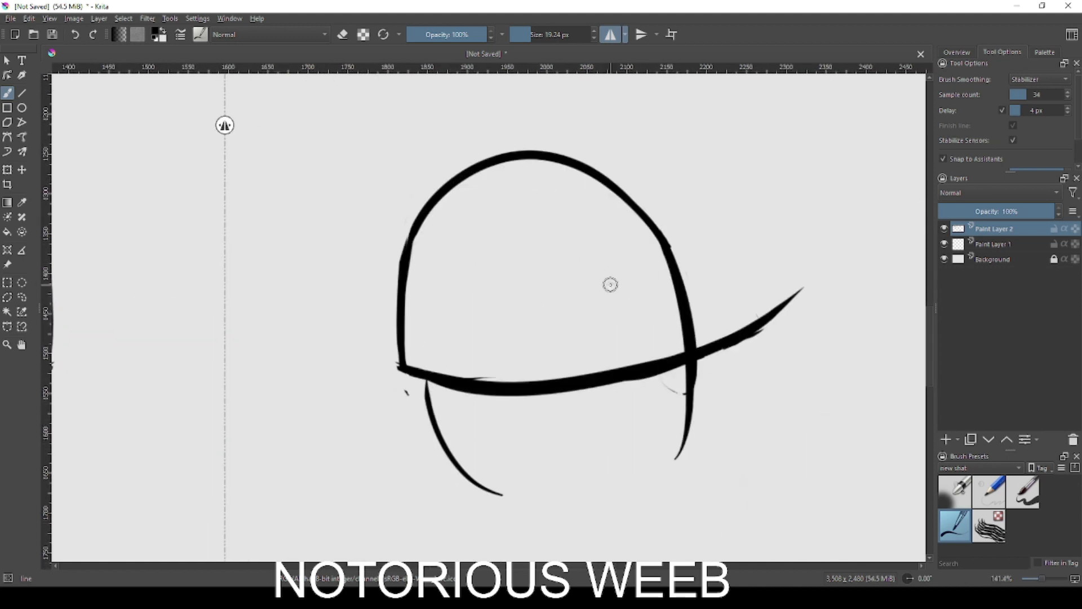
pyautogui.press('e')
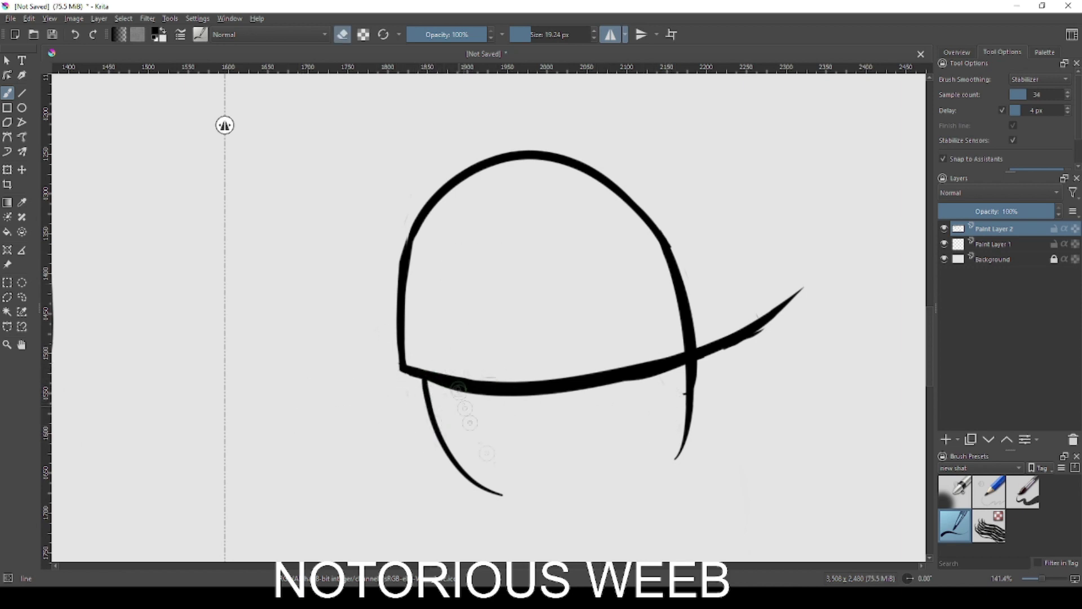
pyautogui.press('e')
pyautogui.moveTo(476, 480); pyautogui.dragTo(547, 492)
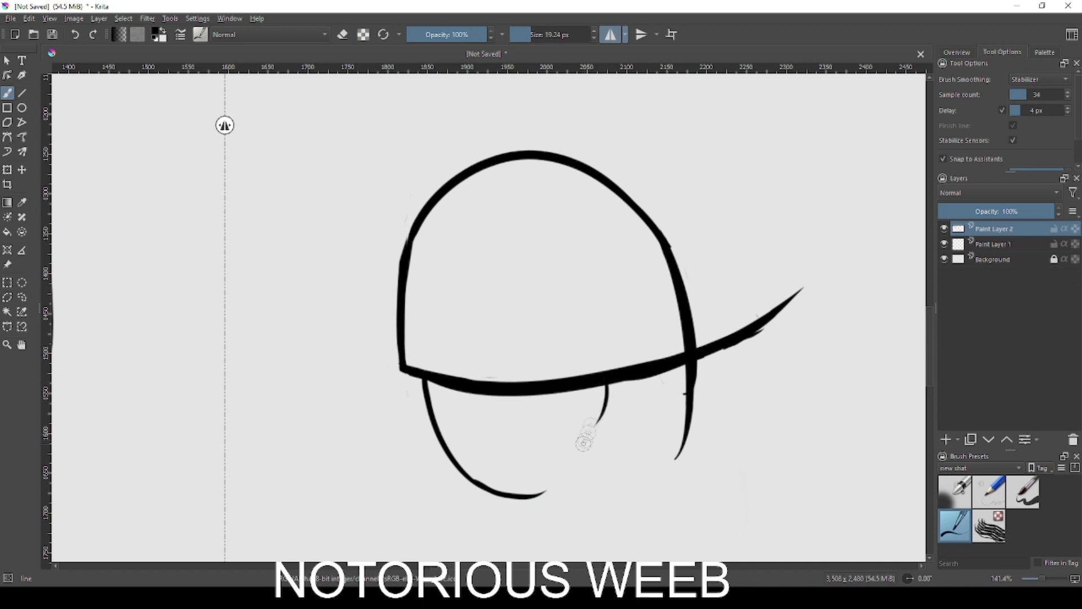
pyautogui.moveTo(619, 379)
pyautogui.mouseDown()
pyautogui.moveTo(607, 451)
pyautogui.moveTo(558, 483)
pyautogui.mouseUp()
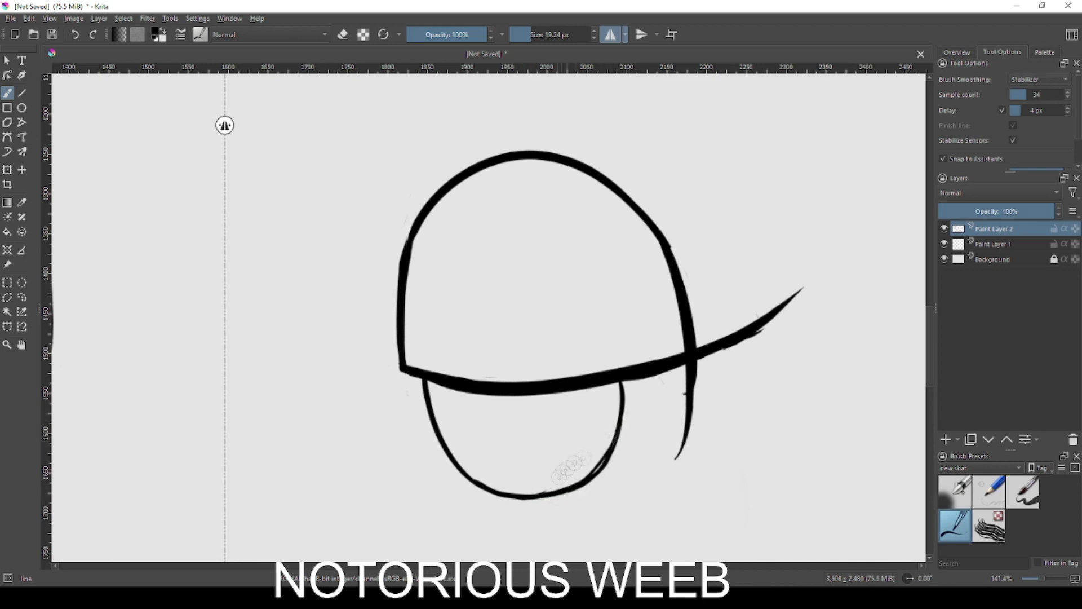
# Step: Draw a short curved lower-lid stroke beneath the inner side of each iris and clean up the rough lid line edge
pyautogui.moveTo(591, 466); pyautogui.dragTo(570, 323)
pyautogui.hotkey('ctrl', 'z')
pyautogui.moveTo(394, 372)
pyautogui.mouseDown()
pyautogui.moveTo(478, 443)
pyautogui.moveTo(481, 433)
pyautogui.mouseUp()
pyautogui.press('e')
pyautogui.moveTo(657, 240)
pyautogui.mouseDown()
pyautogui.moveTo(653, 326)
pyautogui.moveTo(636, 369)
pyautogui.mouseUp()
pyautogui.moveTo(774, 152); pyautogui.dragTo(690, 212)
pyautogui.hotkey('ctrl', 'z')
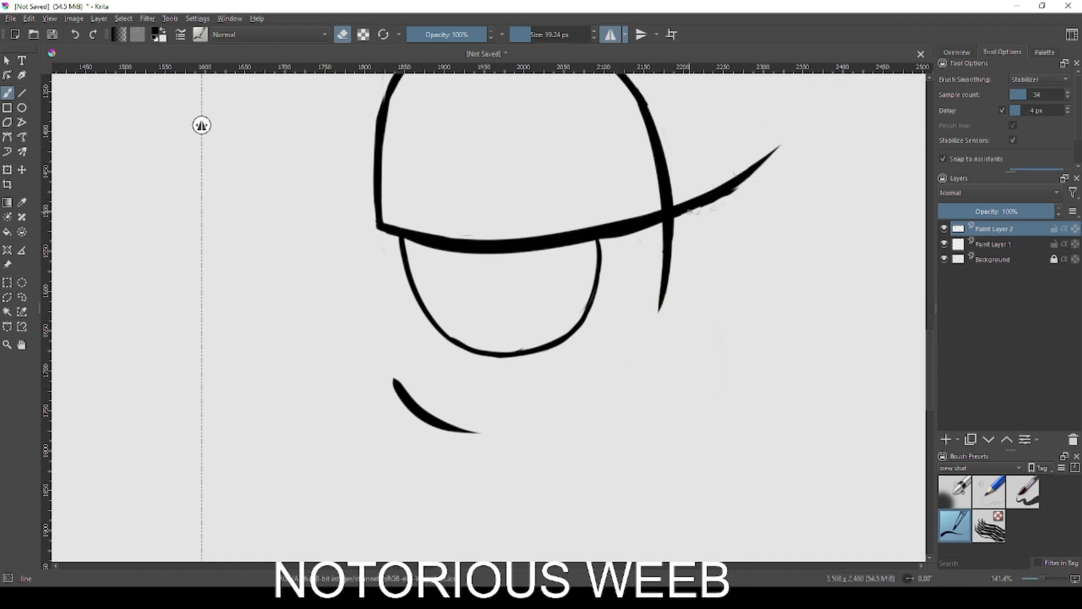
pyautogui.moveTo(676, 367); pyautogui.dragTo(752, 435)
# Step: Fill the left and right irises below the domed lids solid black
pyautogui.press('f')
pyautogui.click(619, 362)
pyautogui.hotkey('ctrl', 'z')
pyautogui.press('e')
pyautogui.click(556, 341)
pyautogui.moveTo(75, 360); pyautogui.dragTo(415, 387)
pyautogui.click(355, 388)
pyautogui.moveTo(865, 471); pyautogui.dragTo(648, 411)
pyautogui.press('b')
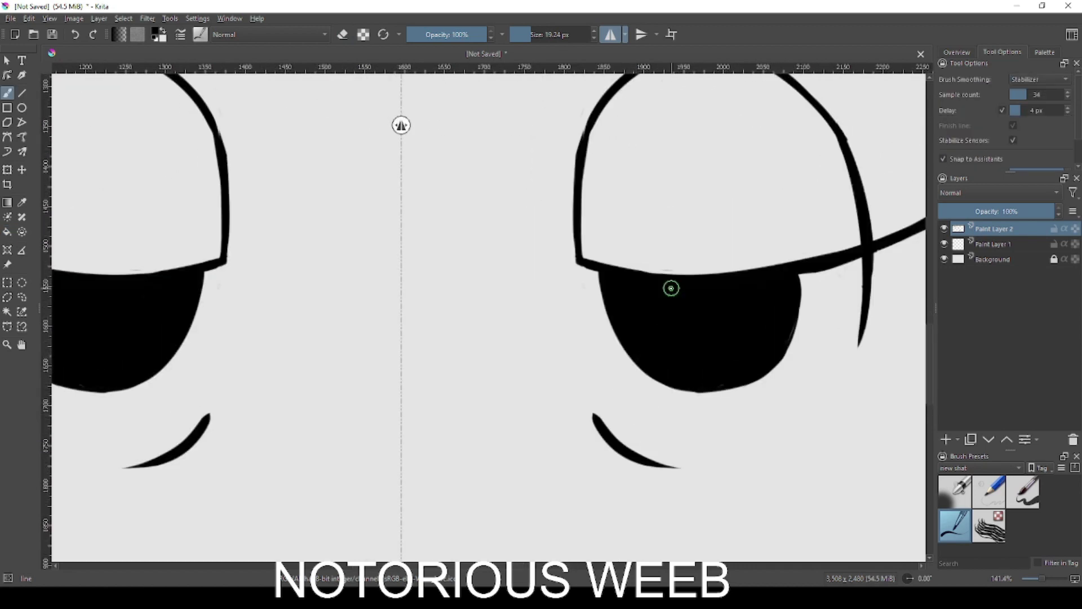
# Step: Paint a mirrored white crescent highlight along the top of both black irises and turn mirror painting off
pyautogui.moveTo(618, 280); pyautogui.dragTo(746, 290)
pyautogui.hotkey('ctrl', 'z')
pyautogui.hotkey('ctrl', 'z')
pyautogui.hotkey('ctrl', 'z')
pyautogui.moveTo(622, 288)
pyautogui.mouseDown()
pyautogui.moveTo(699, 301)
pyautogui.moveTo(749, 286)
pyautogui.mouseUp()
pyautogui.hotkey('ctrl', 'z')
pyautogui.click(612, 39)
pyautogui.moveTo(96, 283); pyautogui.dragTo(499, 254)
pyautogui.moveTo(415, 252); pyautogui.dragTo(514, 249)
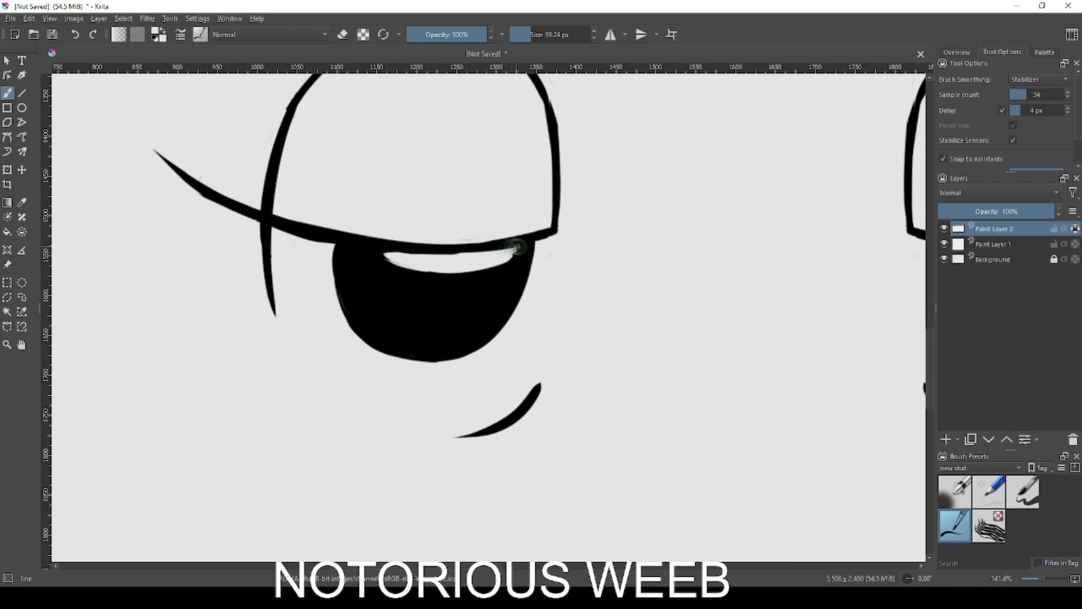
pyautogui.moveTo(644, 262); pyautogui.dragTo(596, 253)
# Step: Brush faint horizontal white streaks over the left iris with the Texture Hair brush at 23% opacity
pyautogui.click(989, 526)
pyautogui.moveTo(436, 34); pyautogui.dragTo(423, 34)
pyautogui.moveTo(279, 344)
pyautogui.mouseDown()
pyautogui.moveTo(451, 340)
pyautogui.moveTo(475, 316)
pyautogui.mouseUp()
pyautogui.moveTo(280, 290); pyautogui.dragTo(485, 290)
pyautogui.hotkey('ctrl', 'z')
pyautogui.moveTo(310, 261); pyautogui.dragTo(490, 270)
# Step: Brush matching faint horizontal streaks across the lower half of the right iris
pyautogui.moveTo(807, 318); pyautogui.dragTo(289, 324)
pyautogui.moveTo(484, 333); pyautogui.dragTo(670, 338)
pyautogui.moveTo(569, 301); pyautogui.dragTo(759, 304)
pyautogui.hotkey('ctrl', 'z')
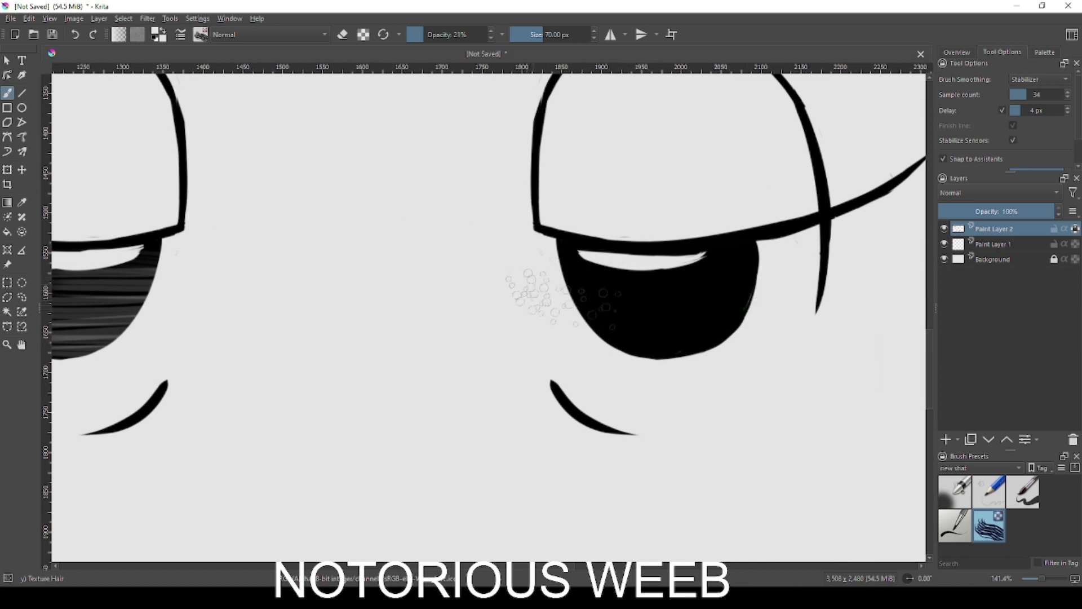
pyautogui.moveTo(569, 322); pyautogui.dragTo(741, 331)
pyautogui.moveTo(597, 336); pyautogui.dragTo(730, 342)
pyautogui.moveTo(617, 351); pyautogui.dragTo(713, 350)
pyautogui.moveTo(563, 309); pyautogui.dragTo(840, 306)
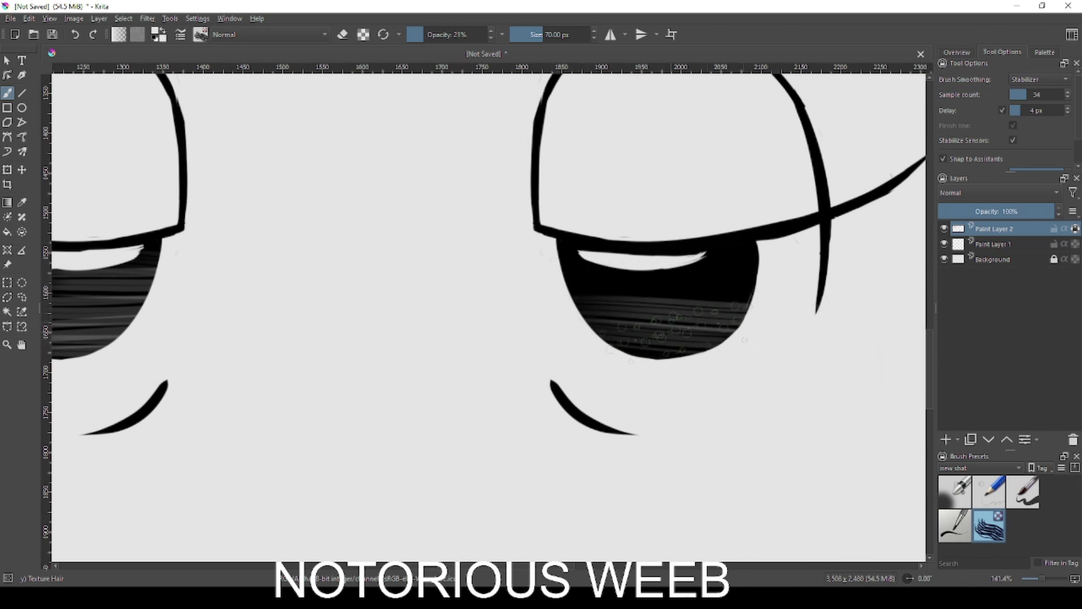
# Step: Outline the rounded lower edges of both irises in black with the custom 00 brush
pyautogui.click(1023, 492)
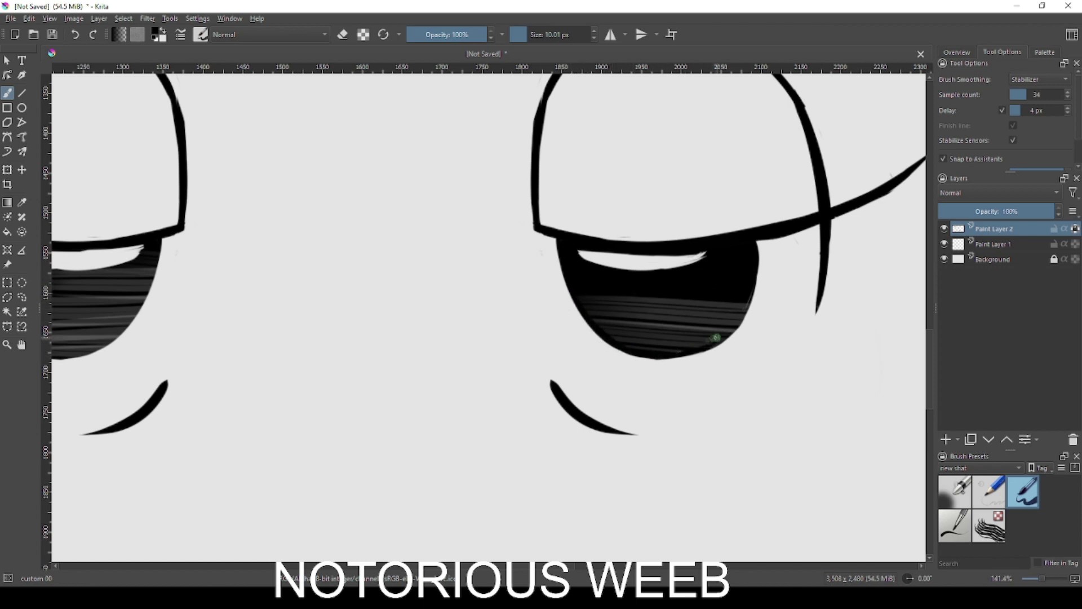
pyautogui.moveTo(283, 407); pyautogui.dragTo(608, 419)
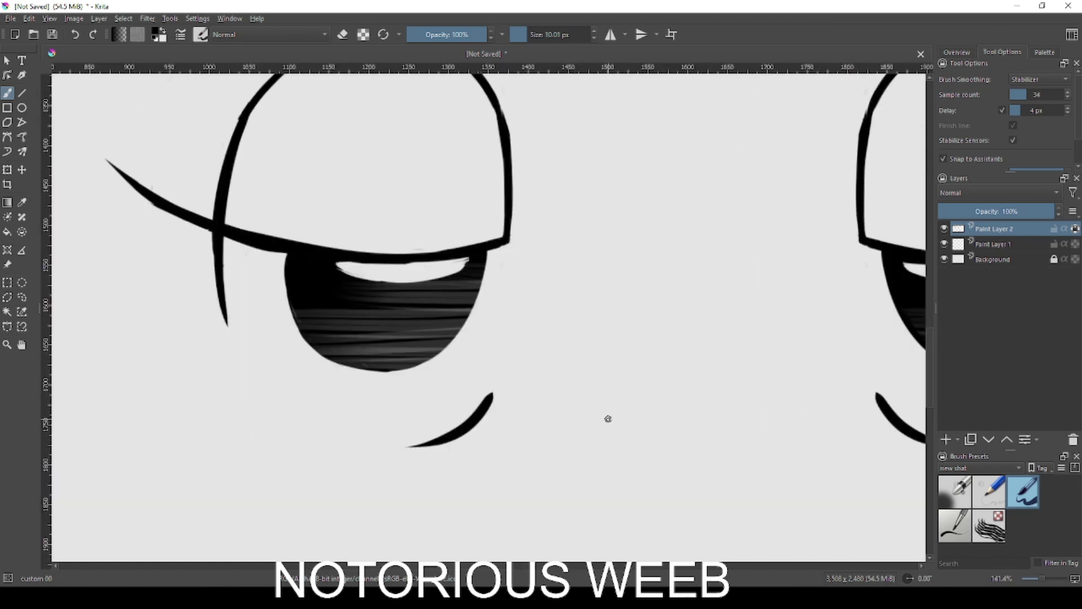
pyautogui.moveTo(291, 299)
pyautogui.mouseDown()
pyautogui.moveTo(369, 364)
pyautogui.moveTo(317, 336)
pyautogui.moveTo(361, 354)
pyautogui.moveTo(431, 356)
pyautogui.moveTo(477, 285)
pyautogui.moveTo(471, 304)
pyautogui.mouseUp()
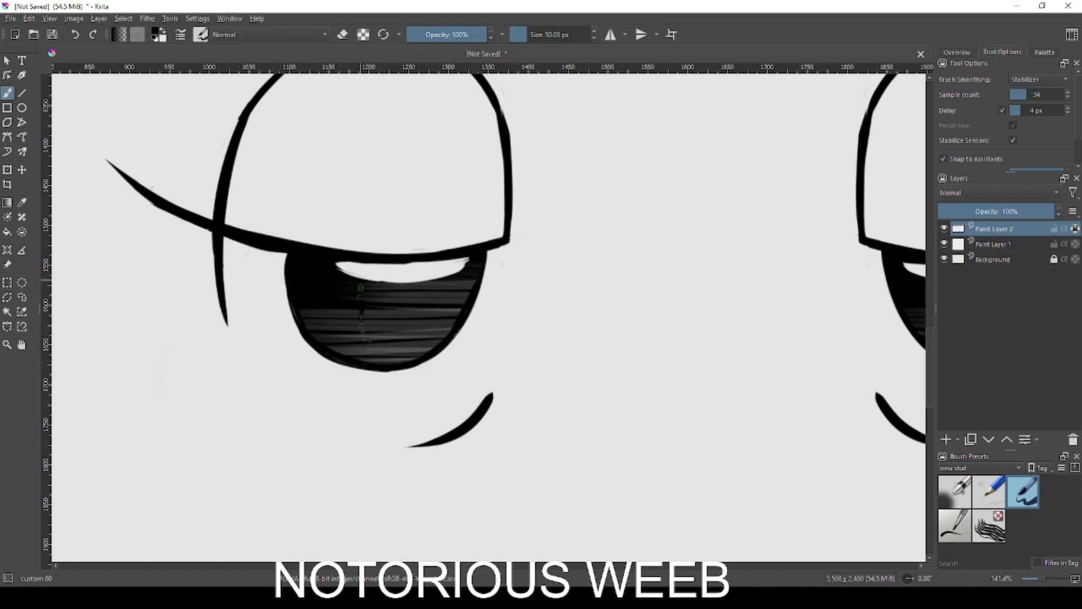
# Step: Turn on mirror painting and paint a solid black, rounded vertical pupil in the middle of both irises
pyautogui.moveTo(361, 311); pyautogui.dragTo(360, 285)
pyautogui.click(610, 35)
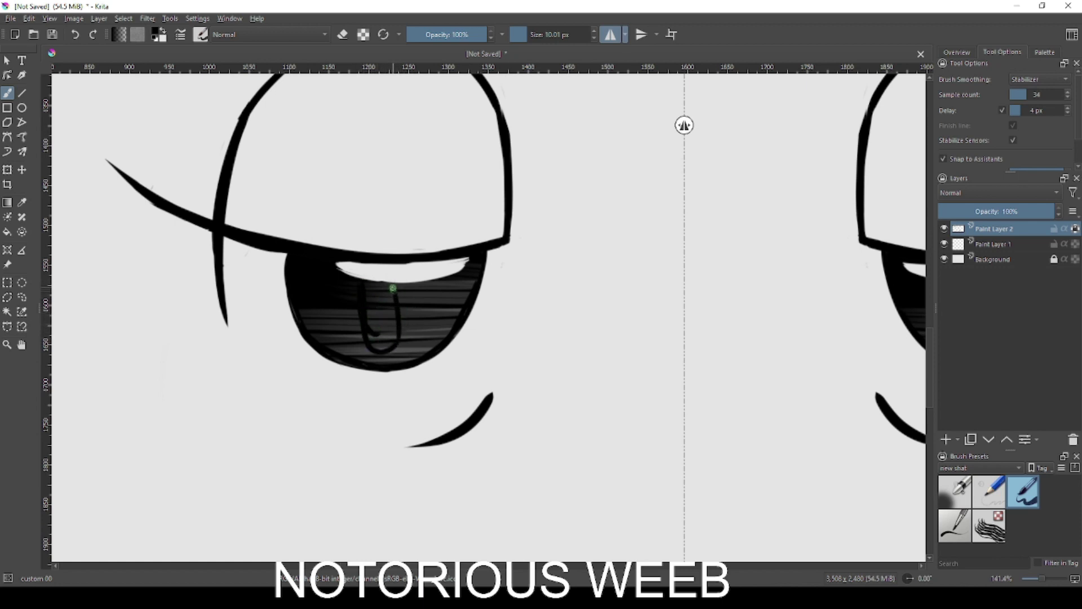
pyautogui.moveTo(377, 327); pyautogui.dragTo(386, 295)
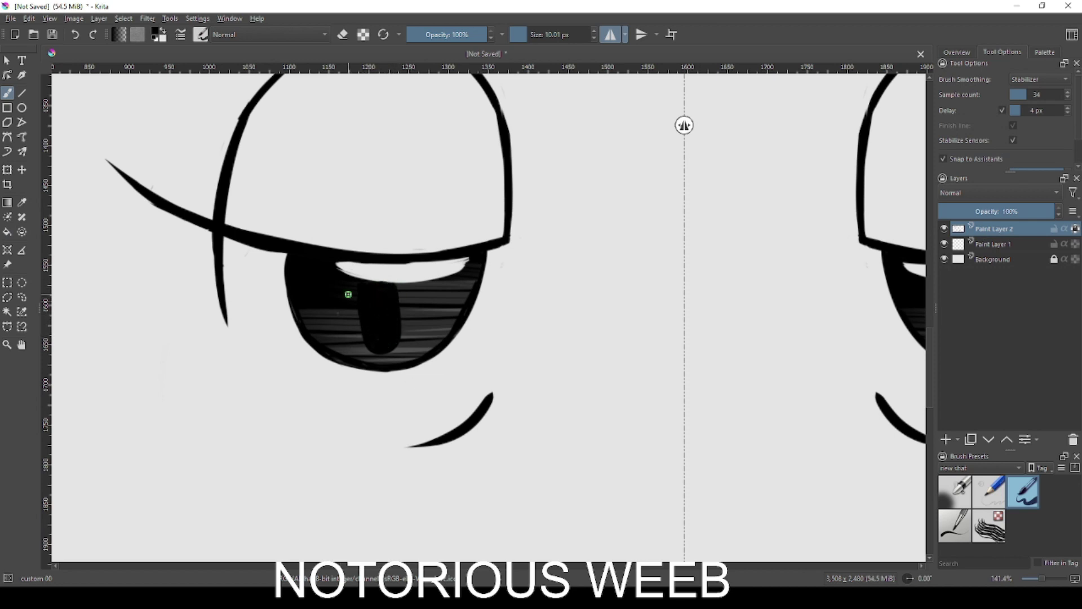
# Step: Darken the upper part of both irises around the pupils with black Texture Hair strokes at 100% opacity
pyautogui.scroll(-3, 285, 397)
pyautogui.moveTo(442, 379); pyautogui.dragTo(456, 312)
pyautogui.scroll(3, 536, 299)
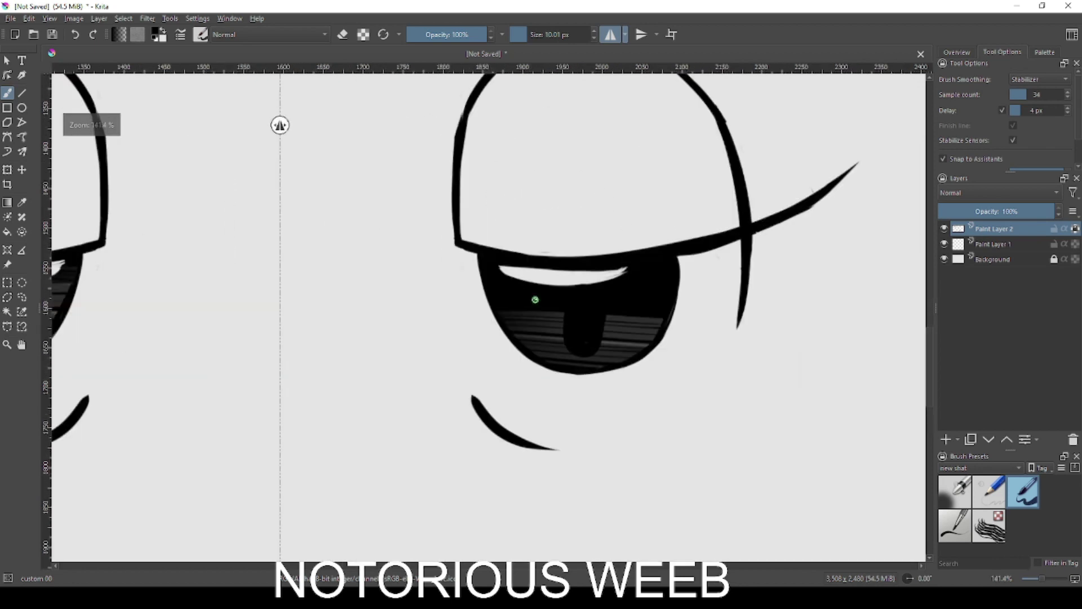
pyautogui.click(989, 526)
pyautogui.moveTo(516, 310); pyautogui.dragTo(725, 320)
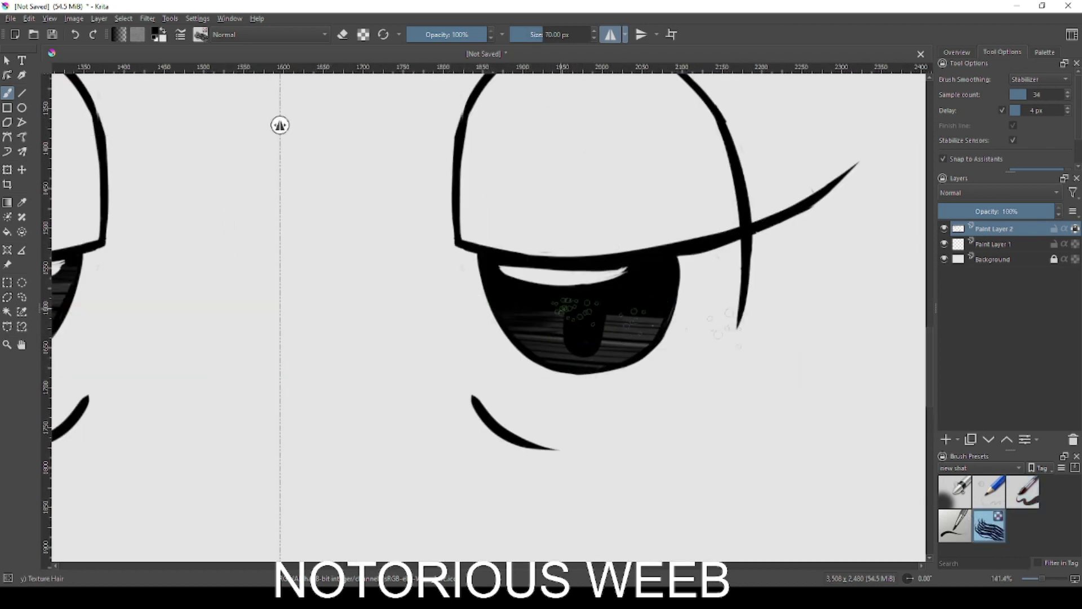
pyautogui.moveTo(524, 303); pyautogui.dragTo(672, 326)
pyautogui.moveTo(243, 352); pyautogui.dragTo(581, 373)
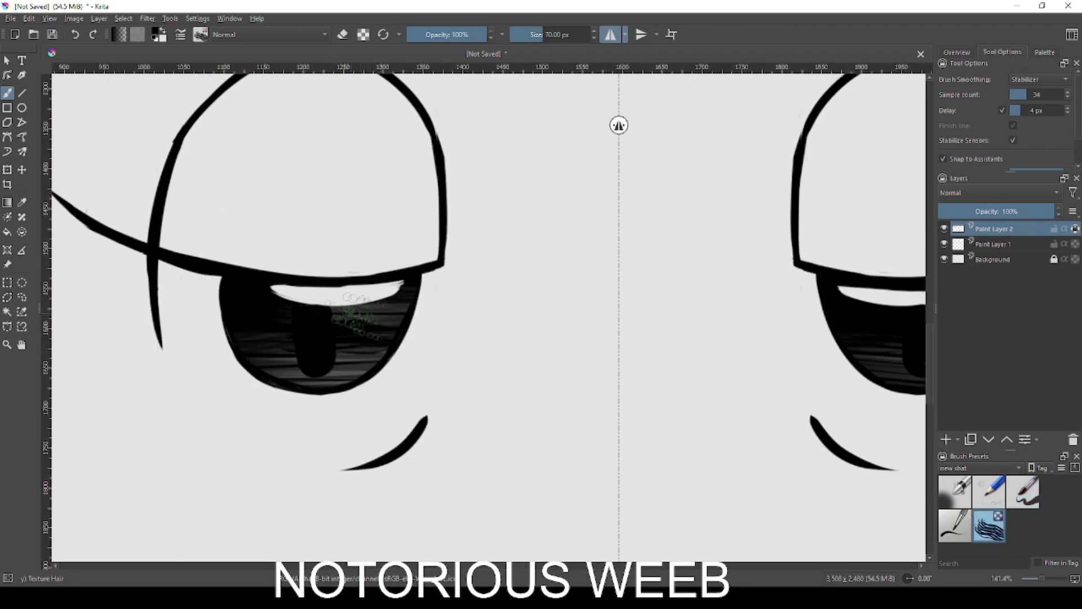
pyautogui.scroll(-4, 455, 213)
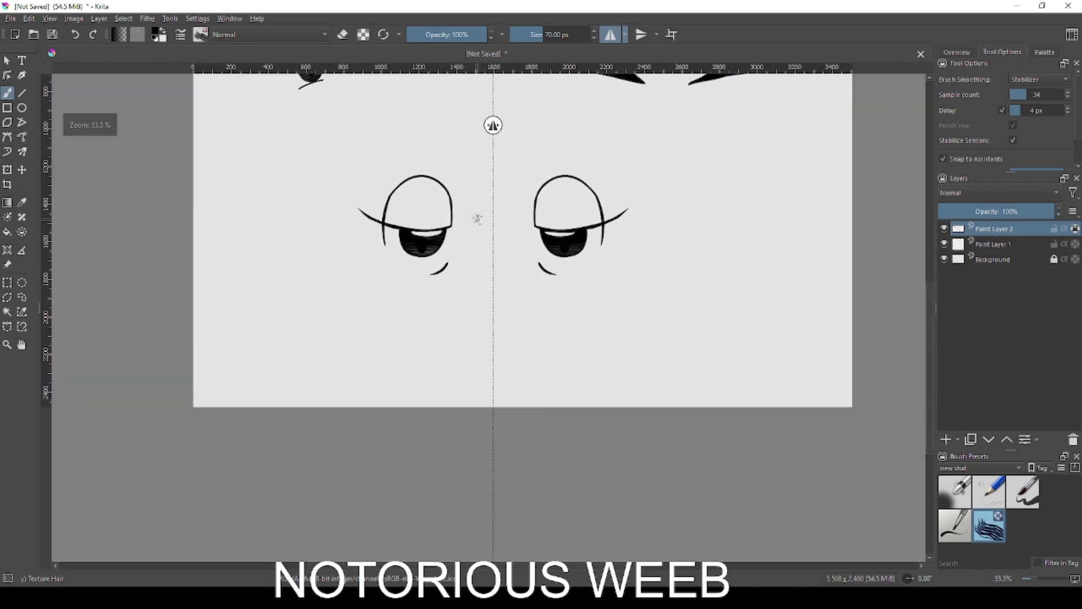
# Step: Turn off horizontal mirror painting and bring the drawn eyes into view
pyautogui.click(610, 35)
pyautogui.moveTo(592, 193); pyautogui.dragTo(628, 355)
pyautogui.scroll(1, 613, 301)
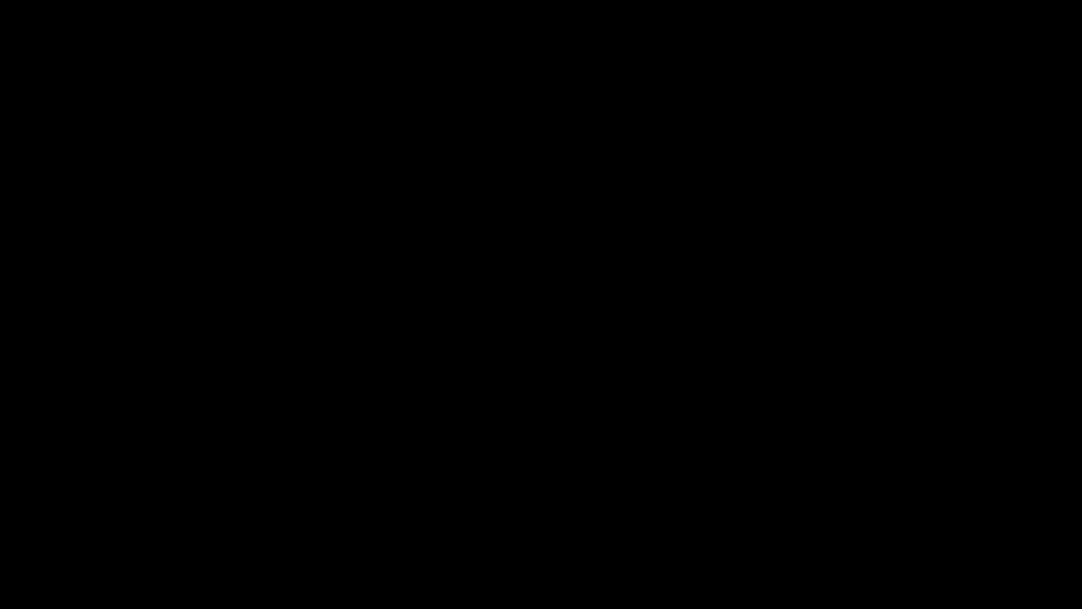